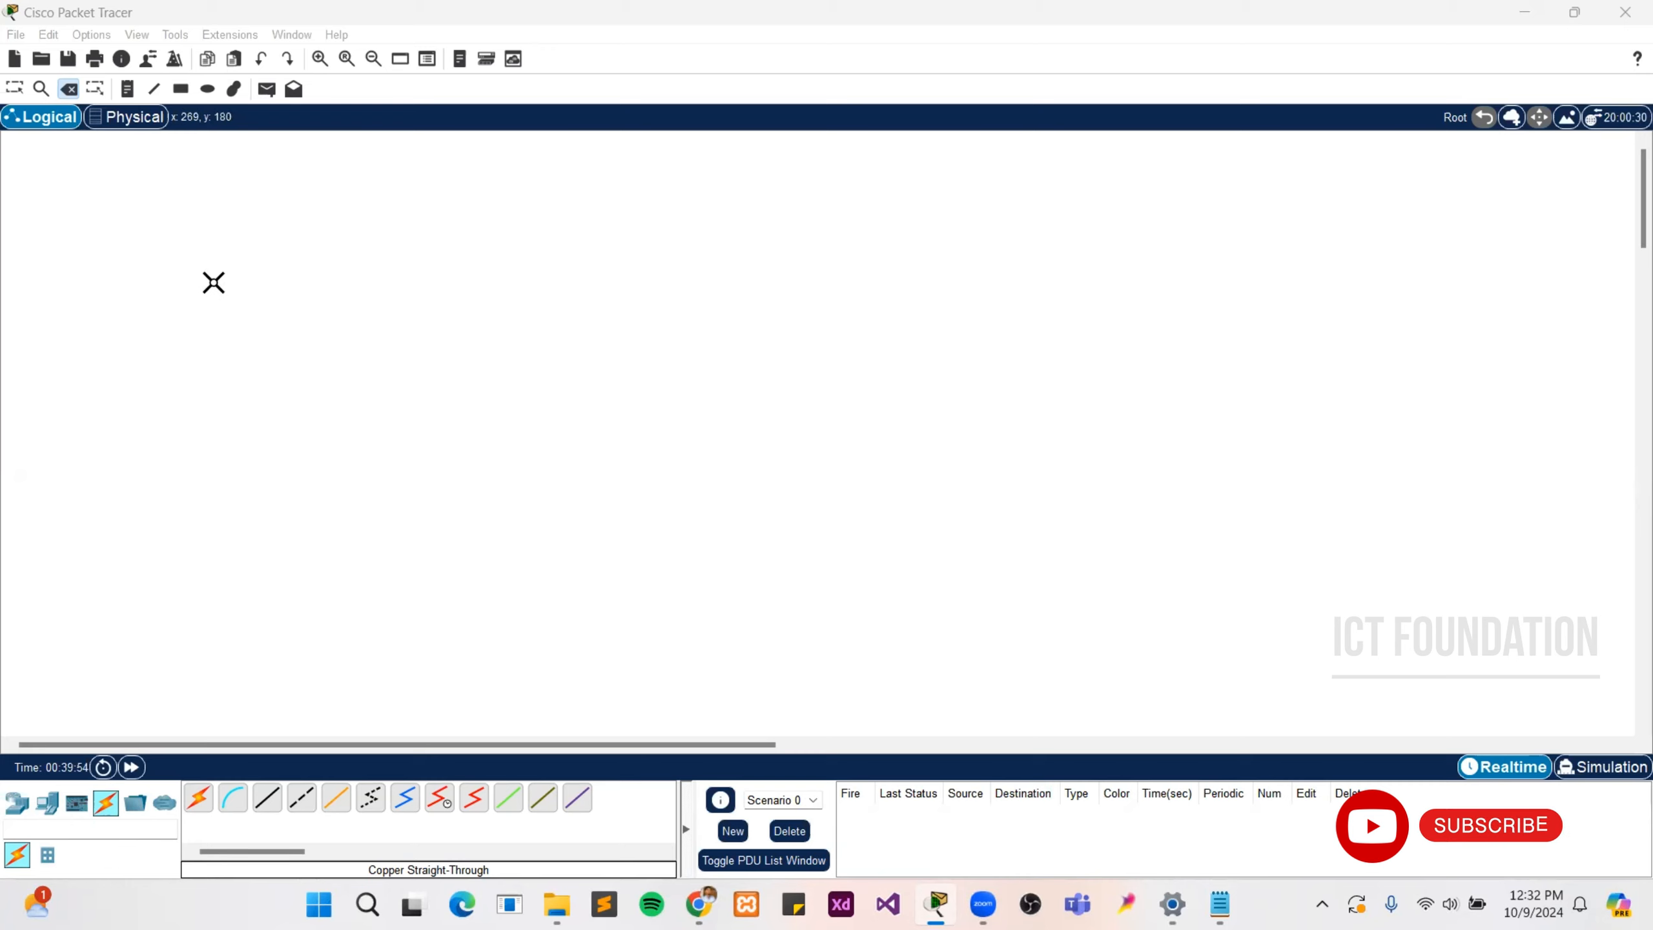
Place a 1941 router in the workspace and a 2960 switch below and to the left of it
{"action": "left_click", "coordinate": [16, 88]}
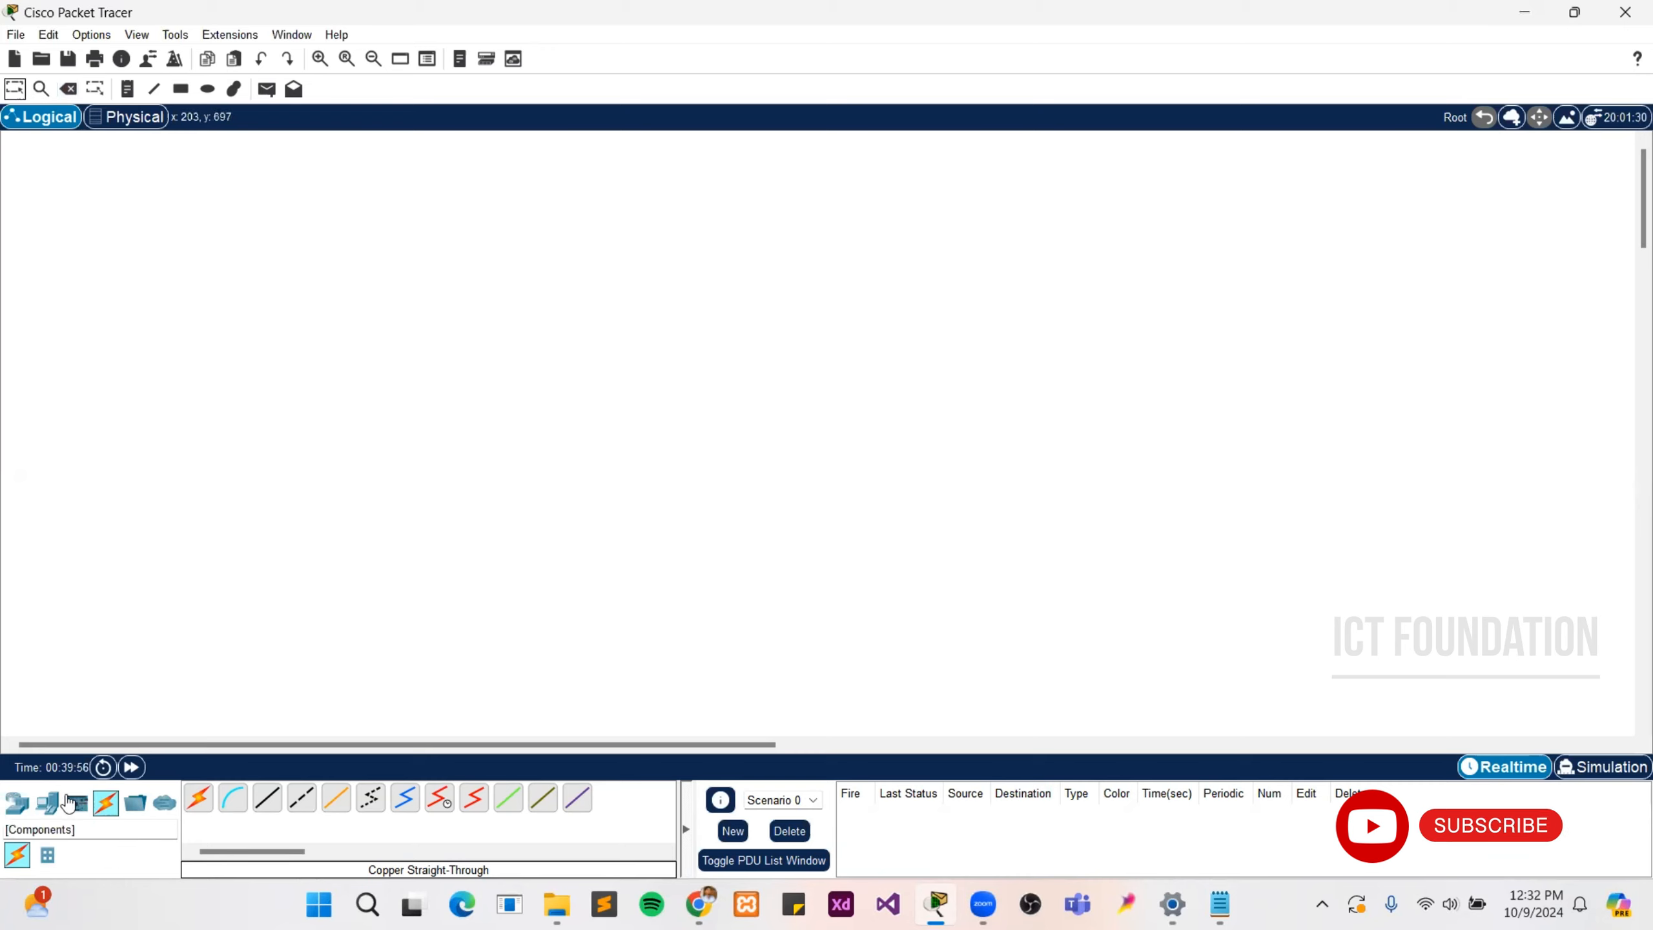
{"action": "left_click", "coordinate": [17, 803]}
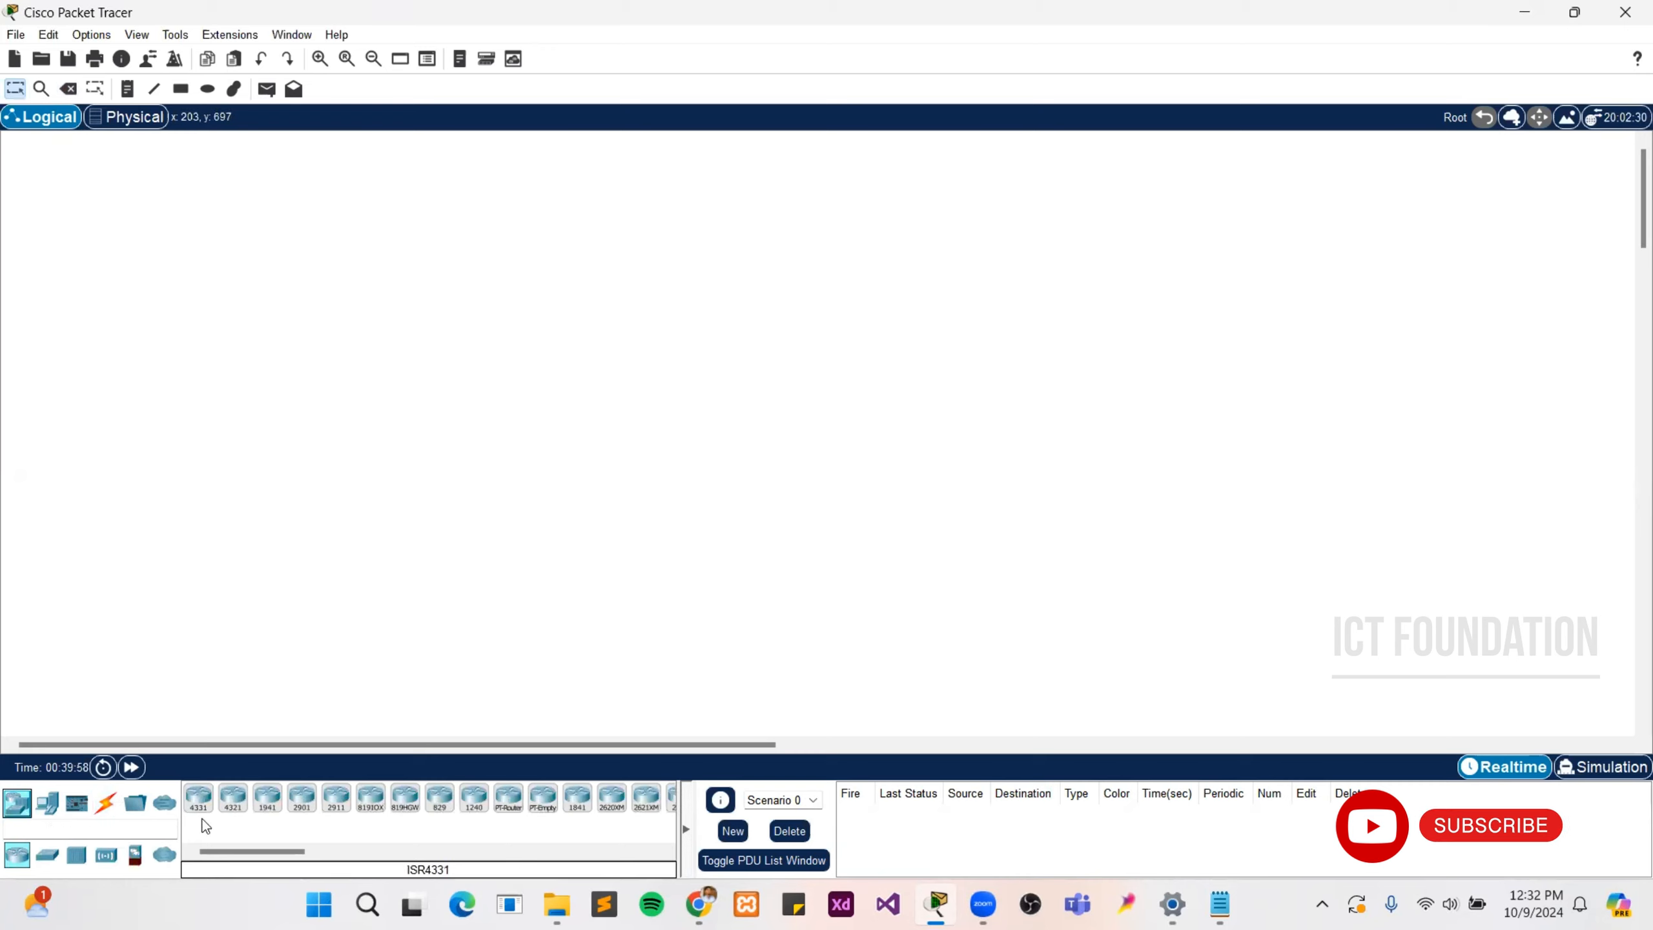
{"action": "left_click", "coordinate": [267, 798]}
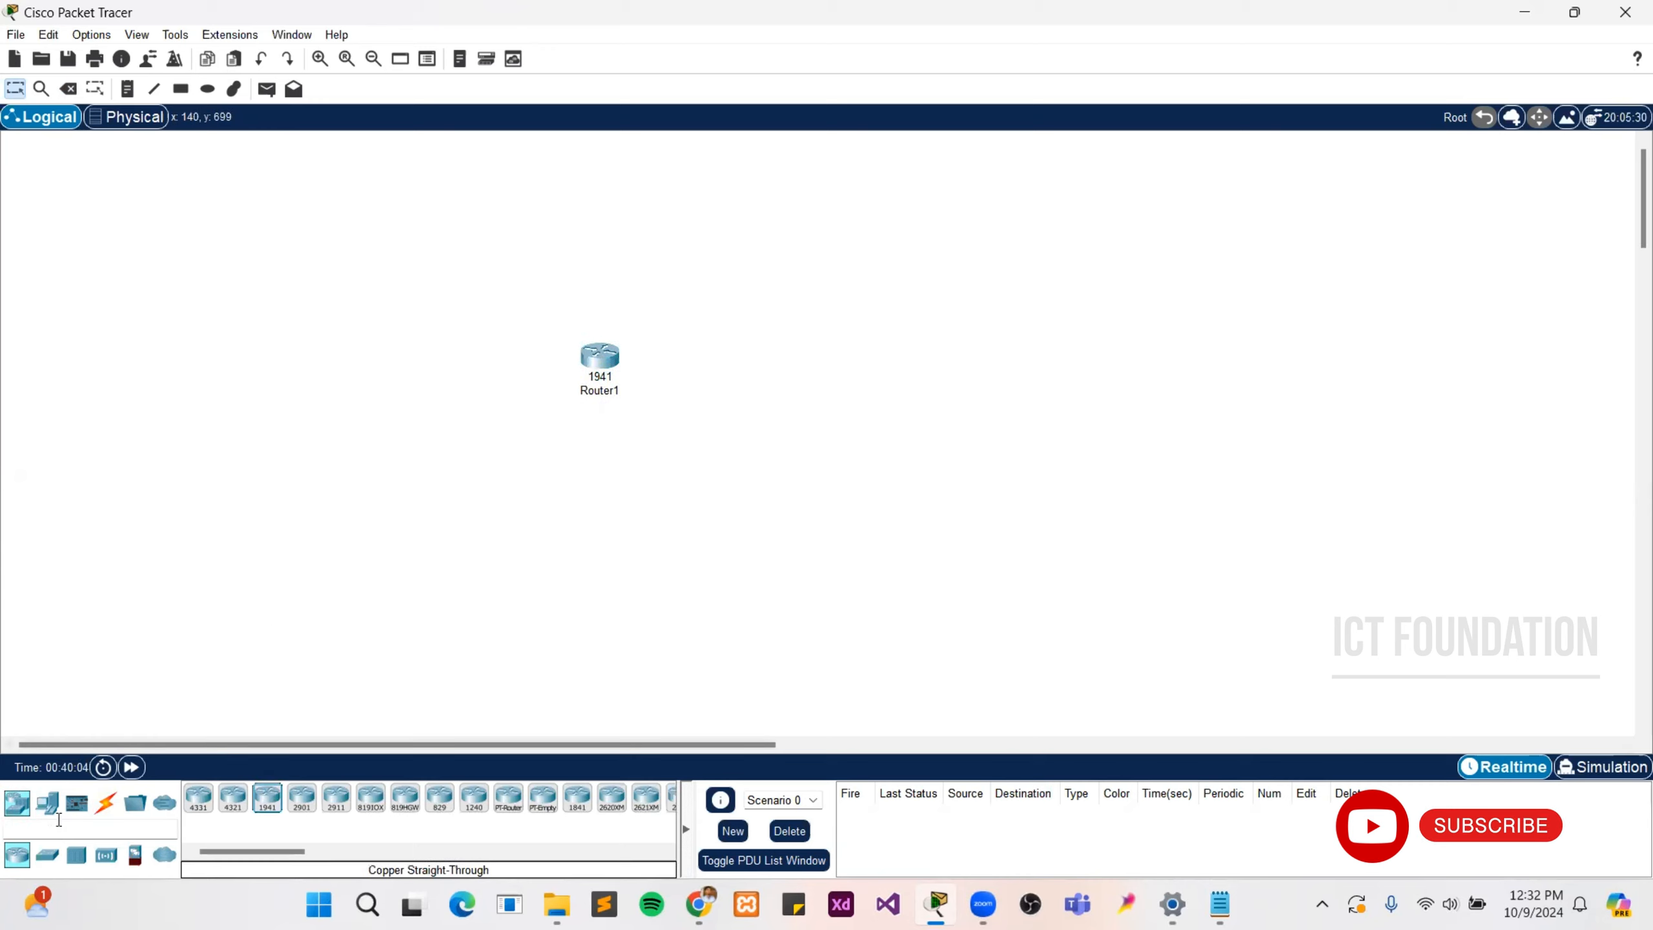
{"action": "left_click", "coordinate": [47, 854]}
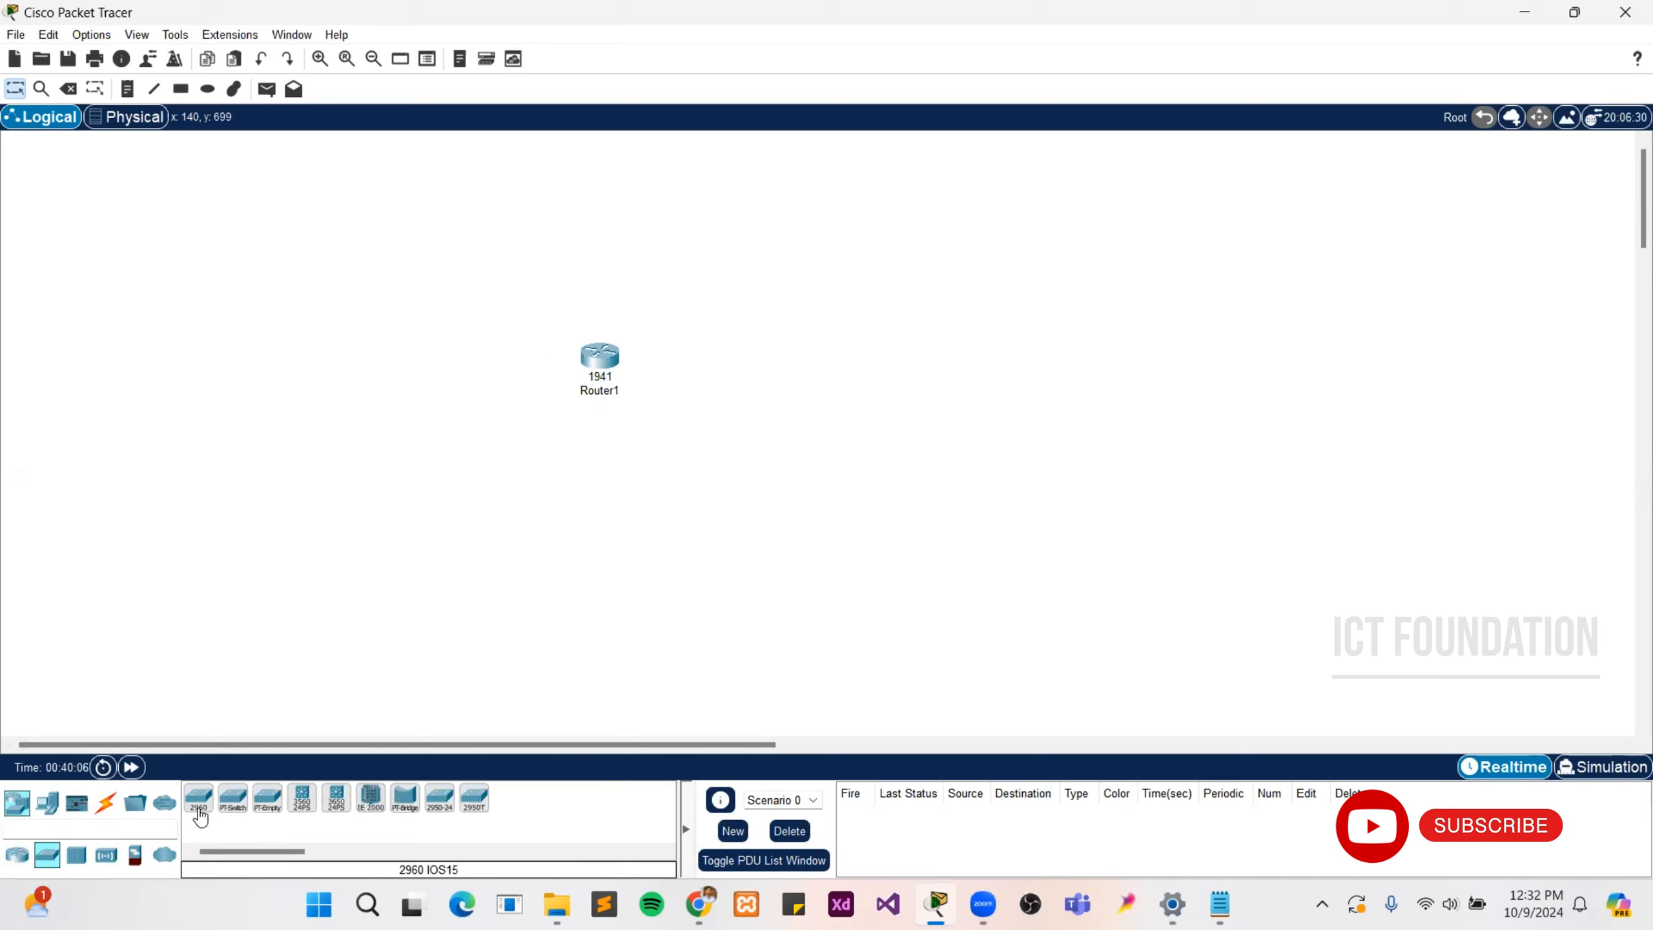
{"action": "left_click", "coordinate": [198, 806]}
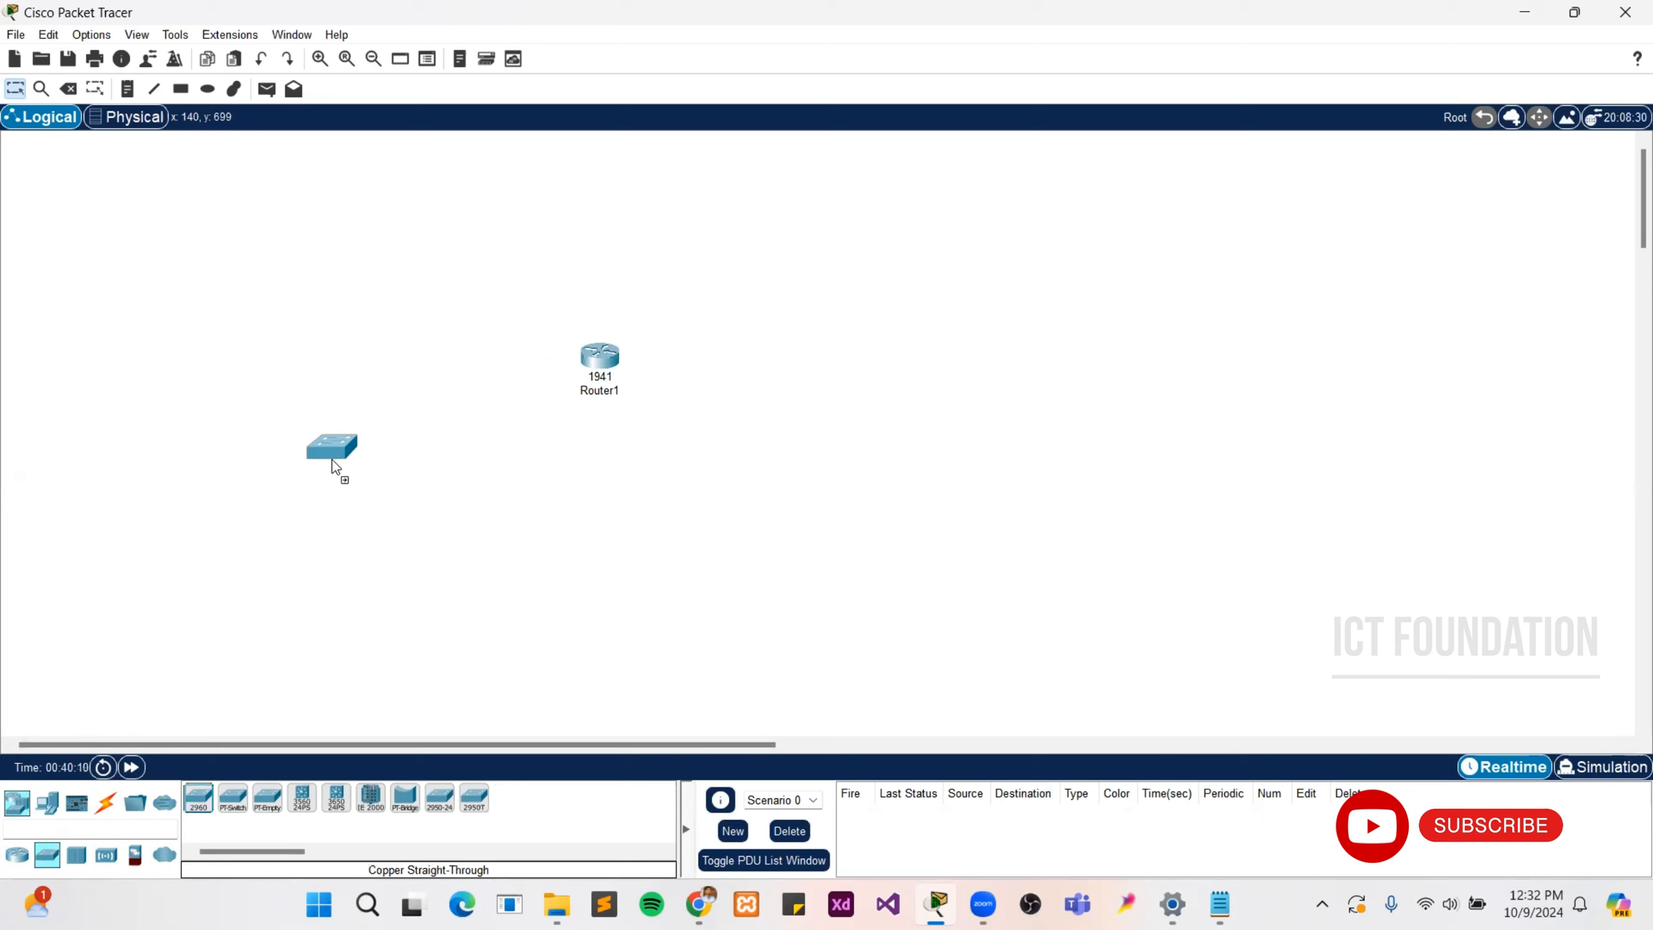
{"action": "left_click", "coordinate": [332, 460]}
Add a PC end device to the workspace below the switch
{"action": "left_click", "coordinate": [48, 806]}
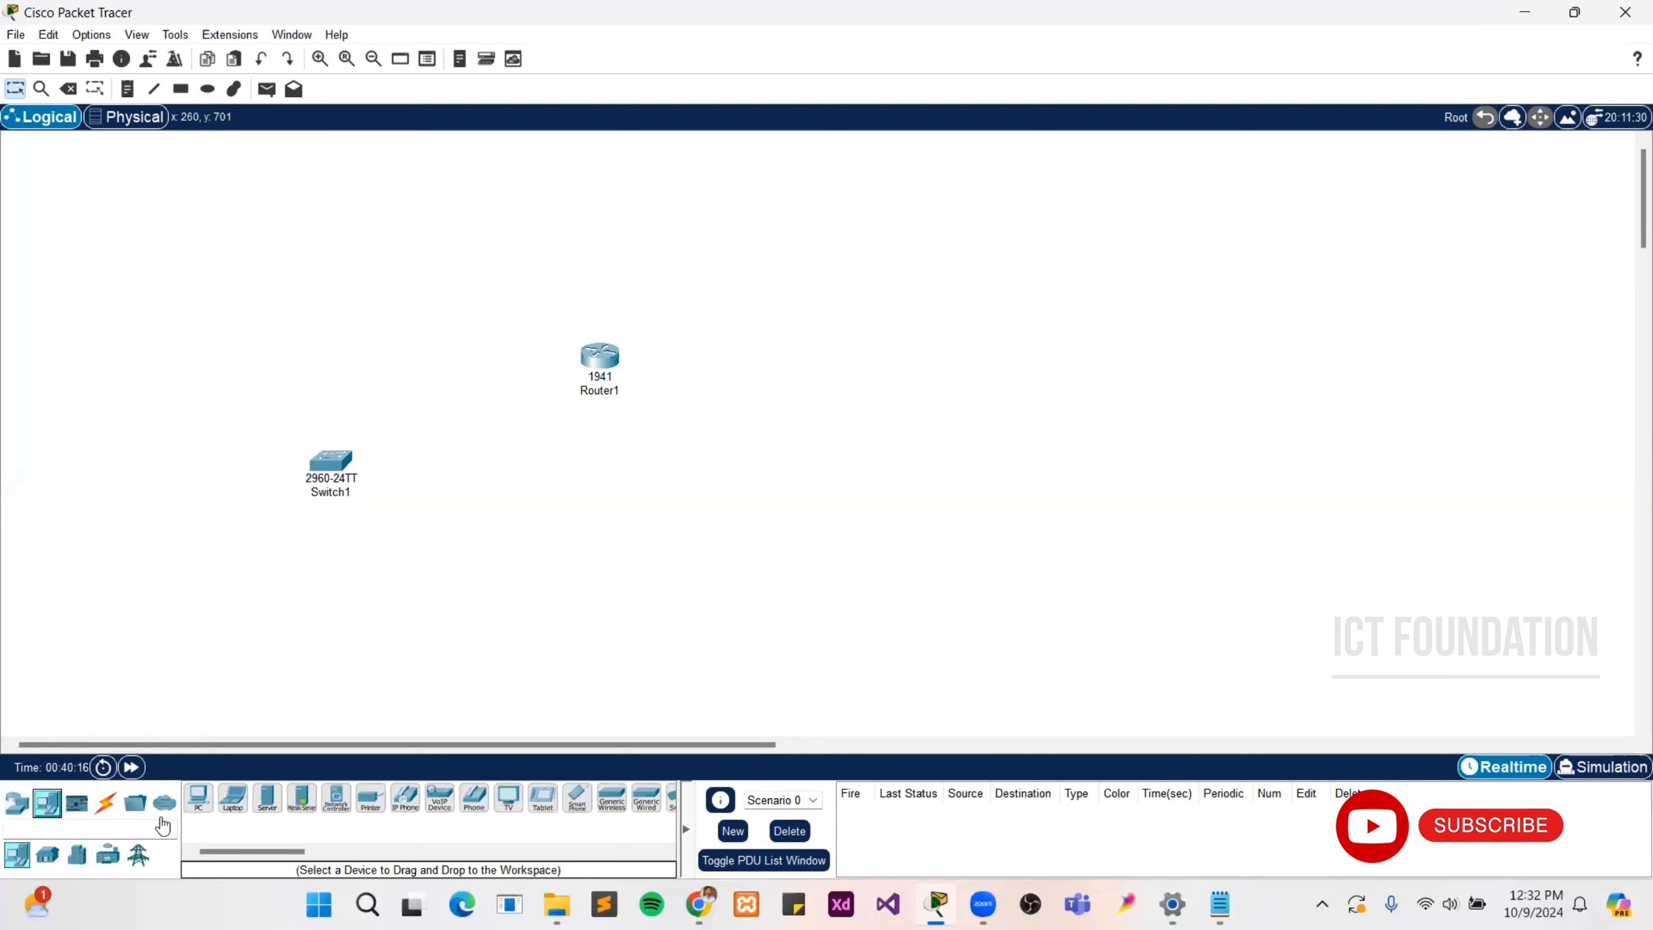
{"action": "left_click", "coordinate": [198, 798]}
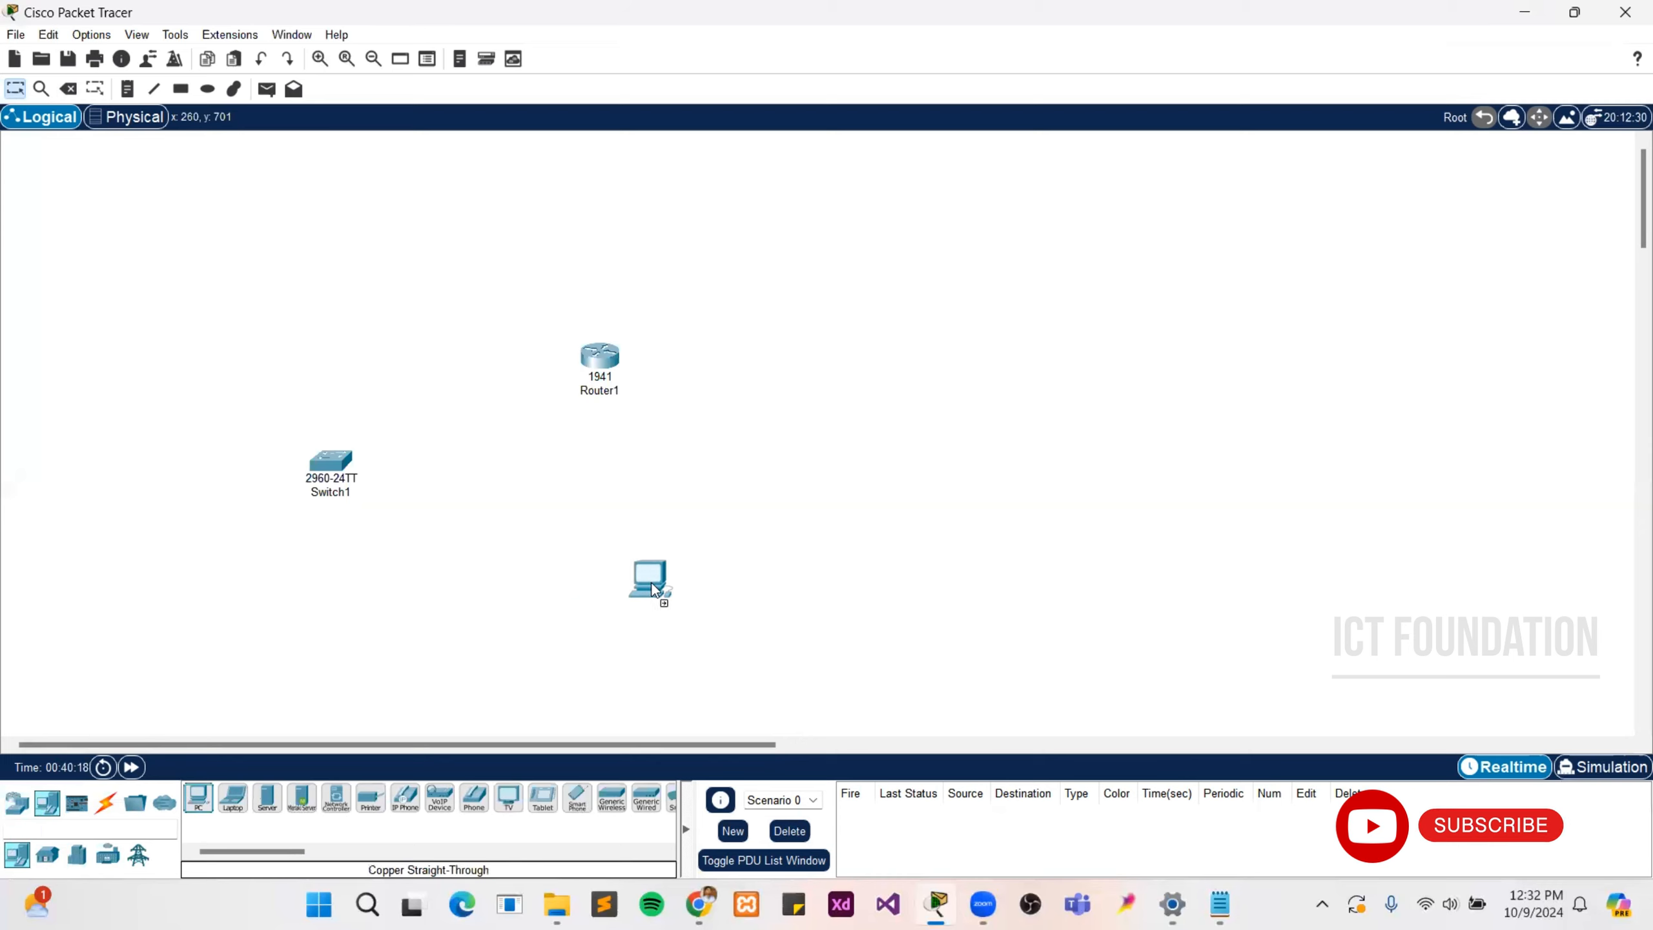
{"action": "left_click_drag", "start_coordinate": [779, 613], "coordinate": [351, 690]}
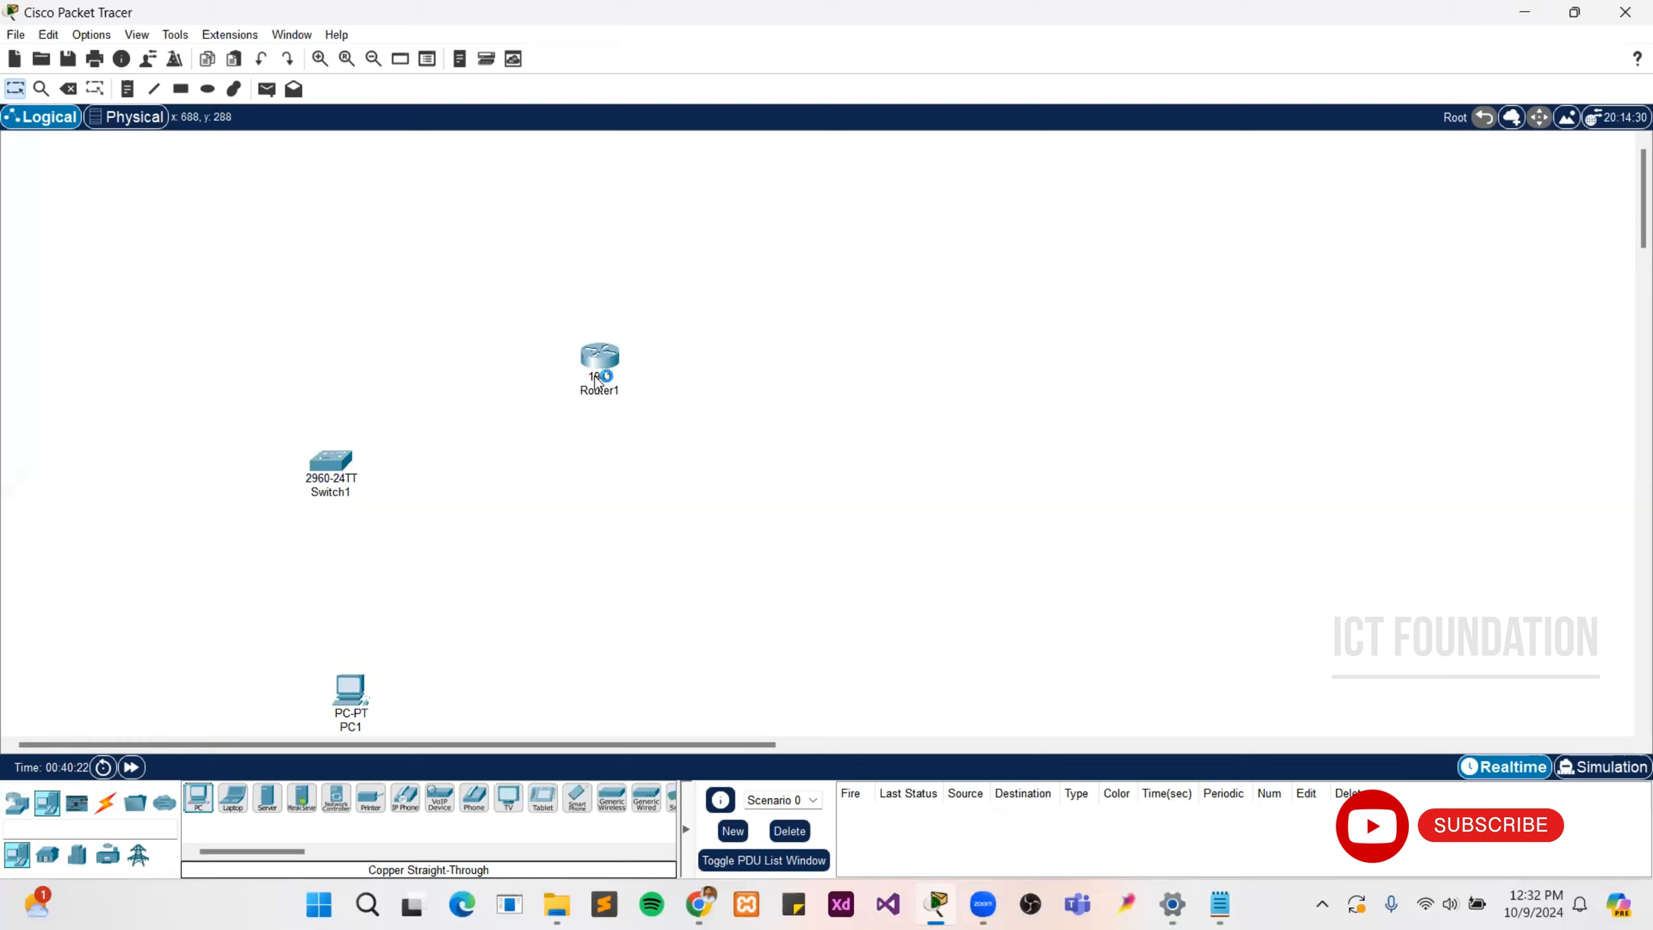
Connect the router's GigabitEthernet0/0 port to the switch's GigabitEthernet0/1 port with a copper straight-through cable
{"action": "left_click", "coordinate": [105, 808]}
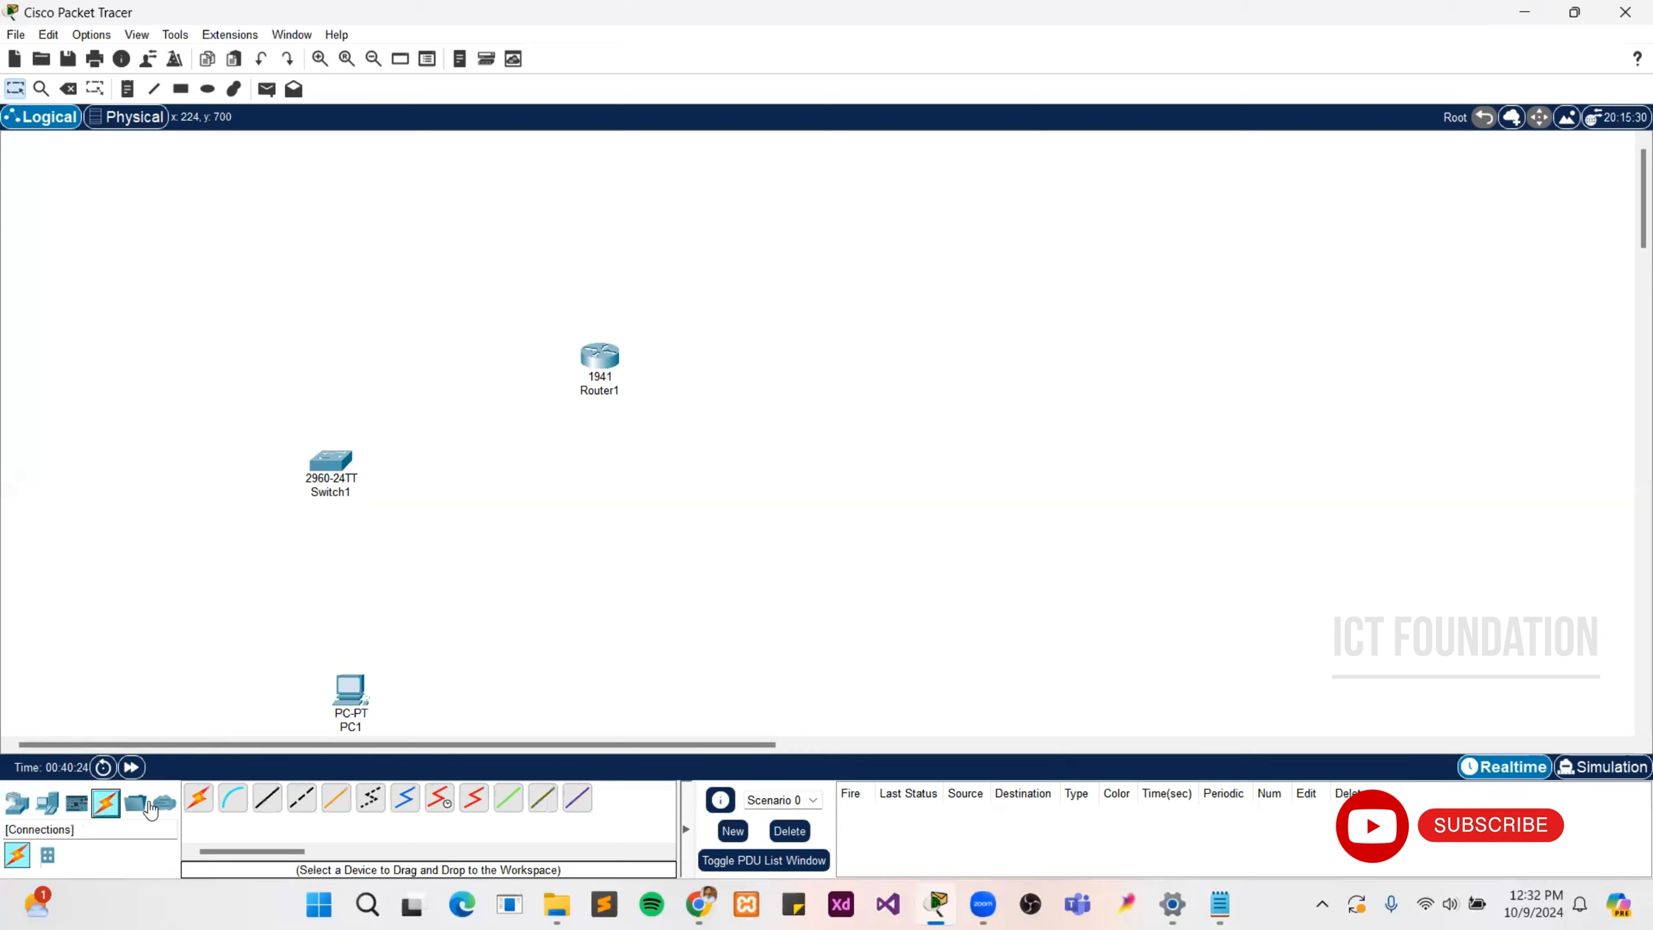
{"action": "left_click", "coordinate": [266, 797]}
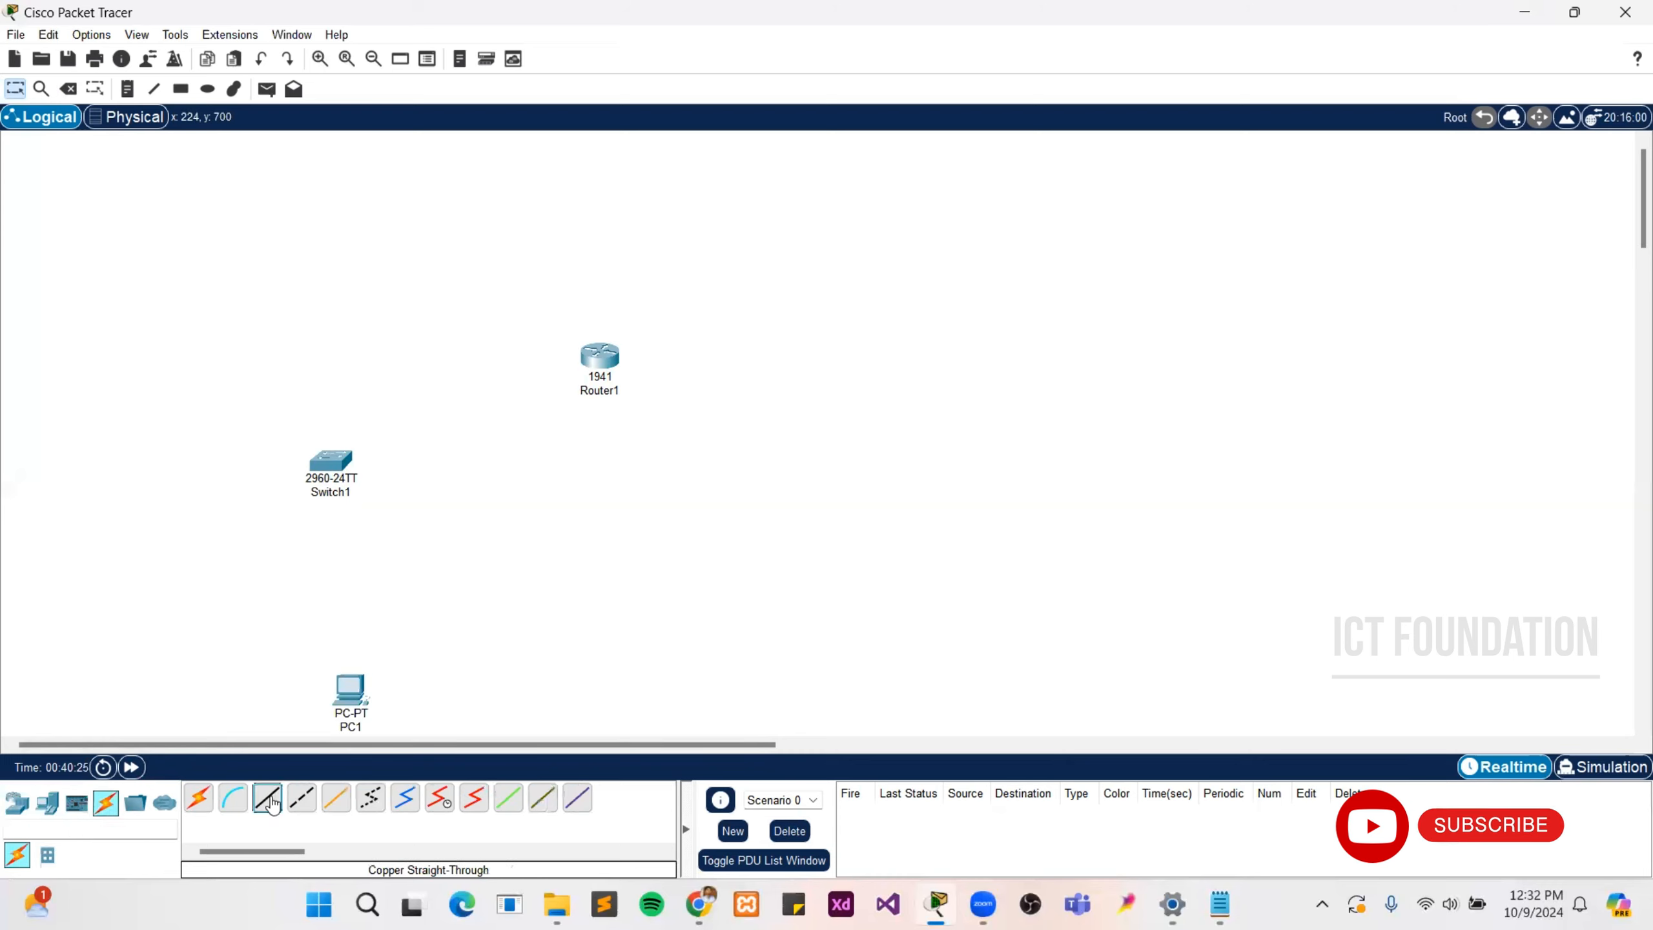
{"action": "left_click", "coordinate": [602, 355]}
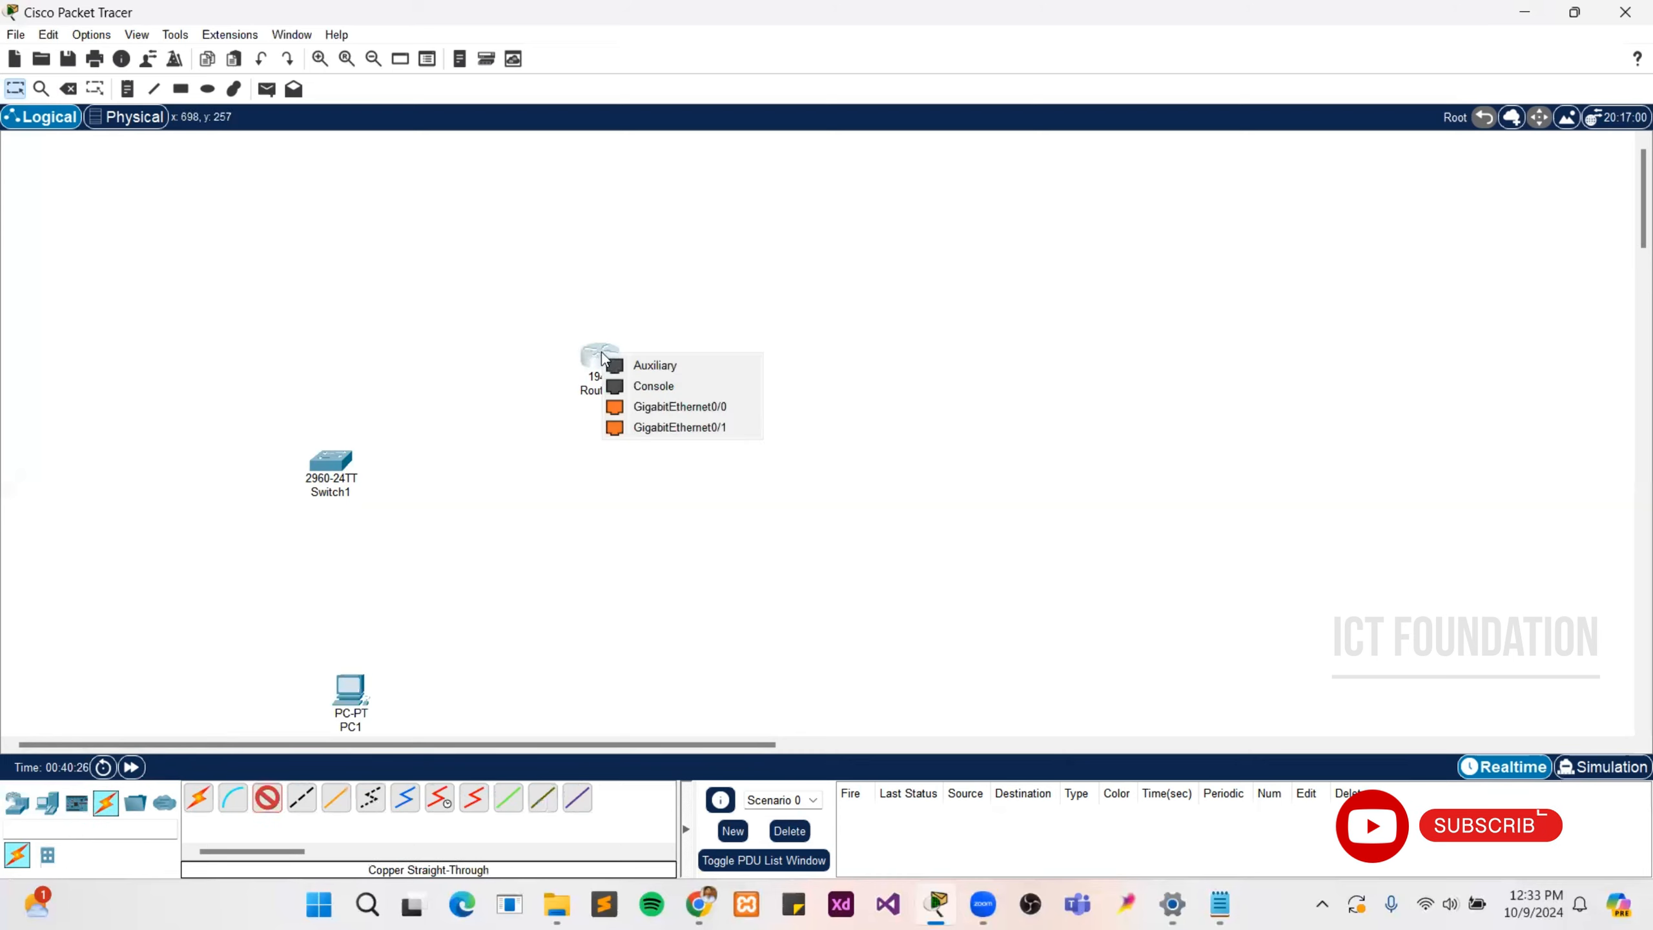
{"action": "left_click", "coordinate": [648, 406]}
{"action": "left_click", "coordinate": [332, 464]}
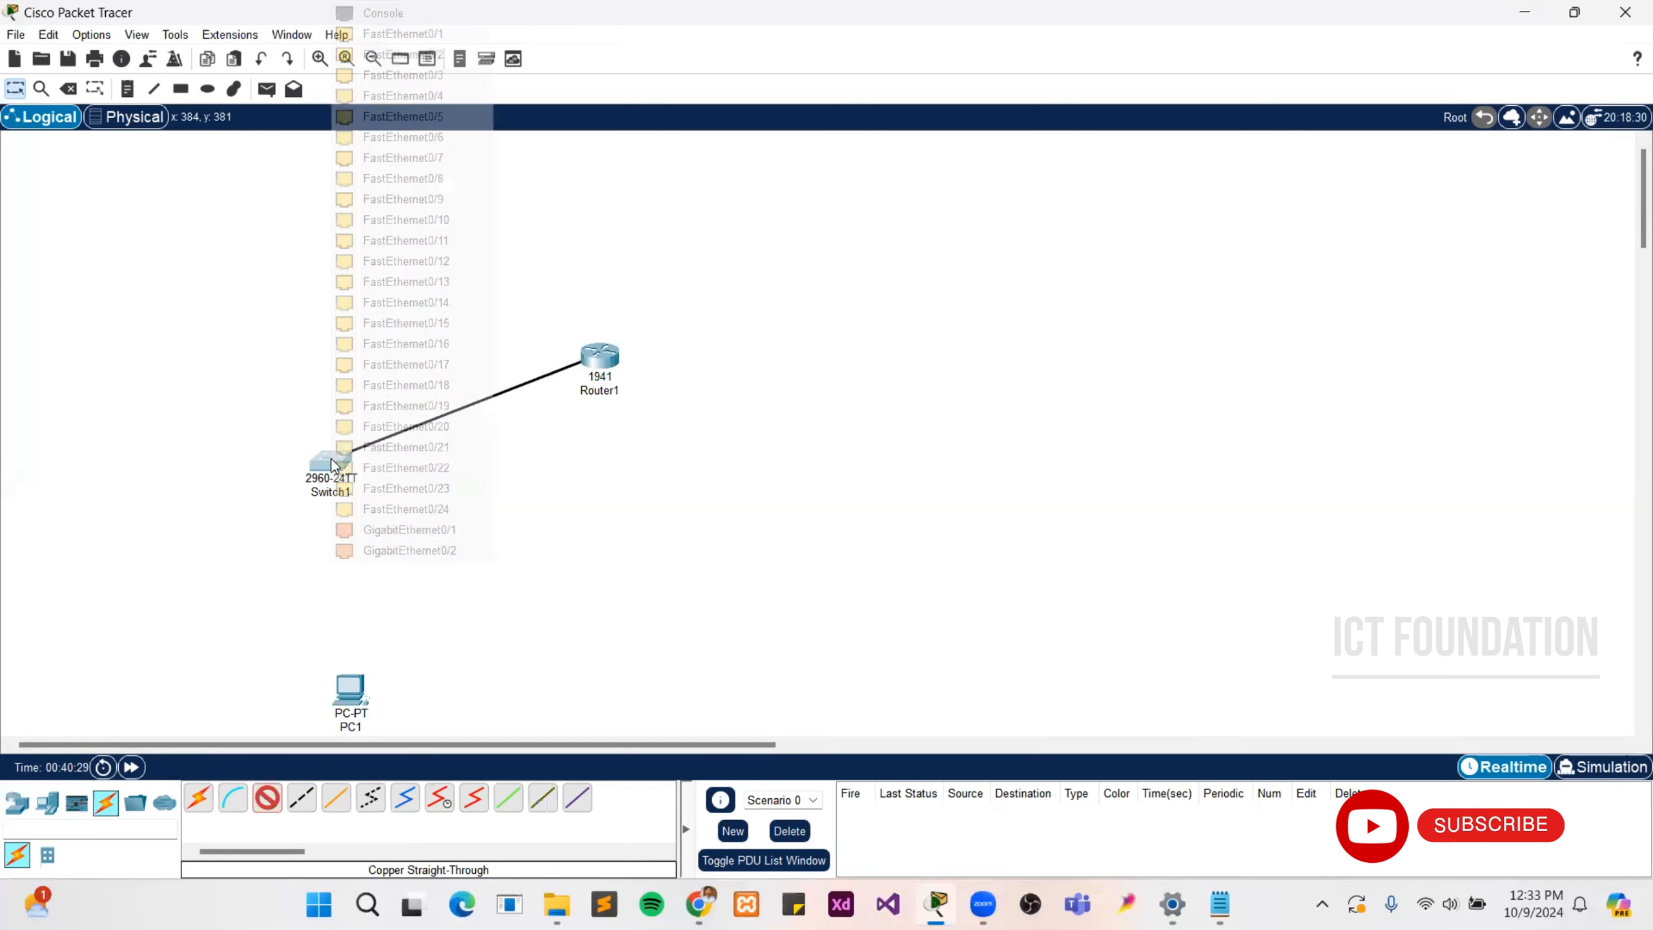
{"action": "left_click", "coordinate": [410, 528]}
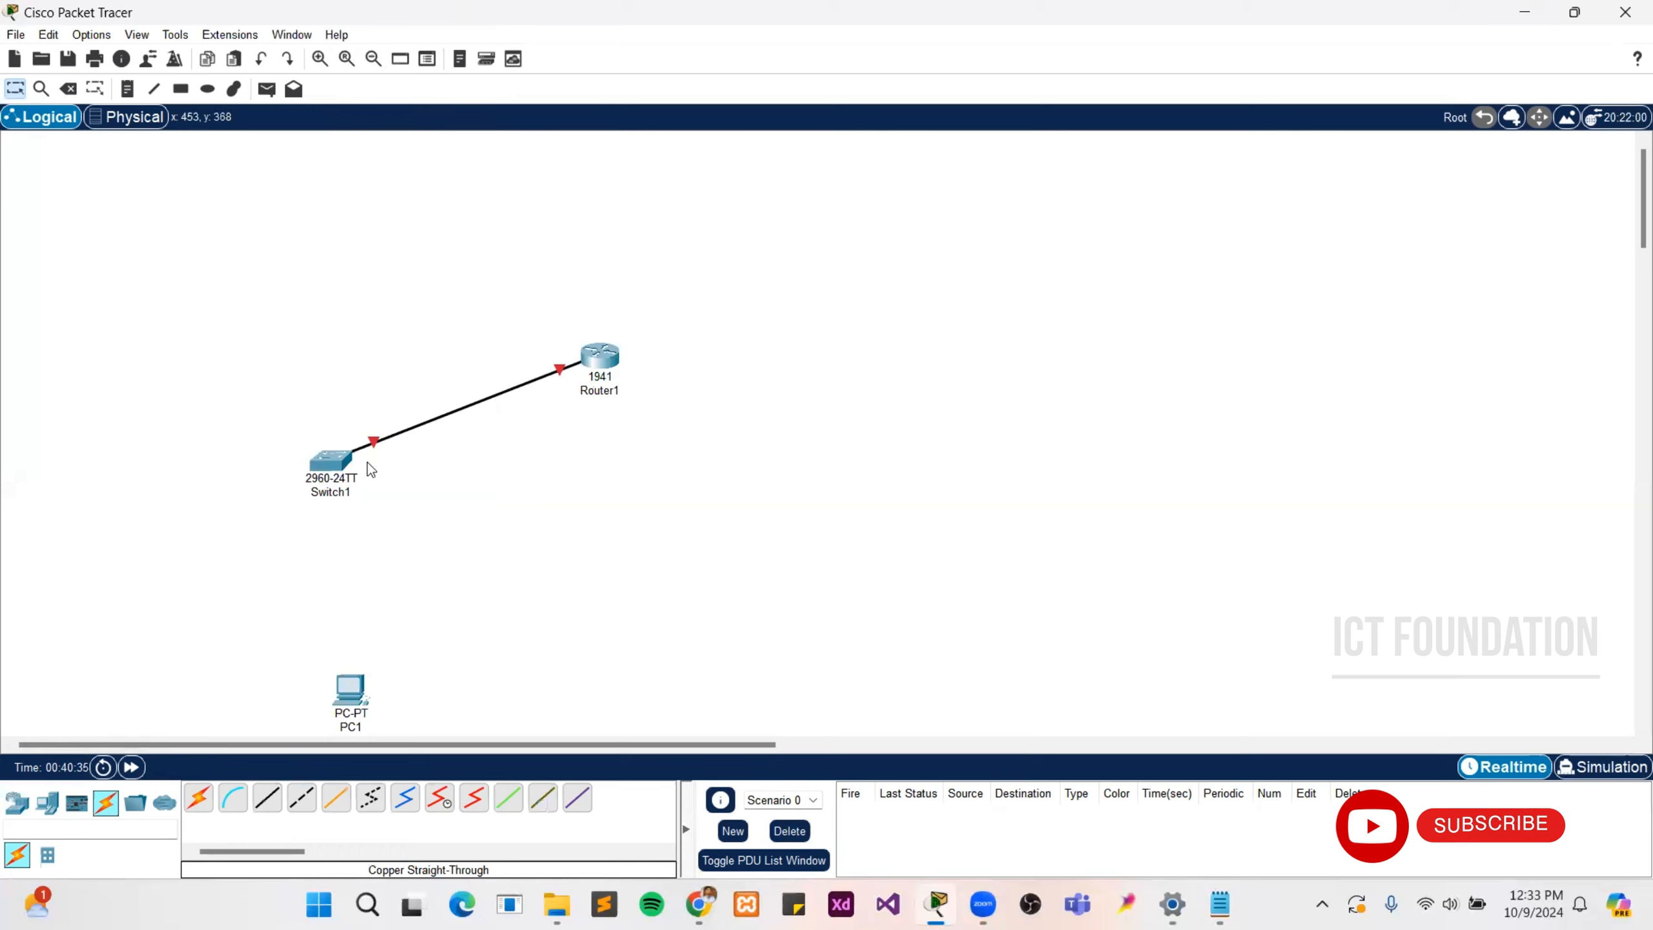
Turn on the router's GigabitEthernet0/0 port in its interface configuration and close the device window
{"action": "left_click", "coordinate": [594, 359]}
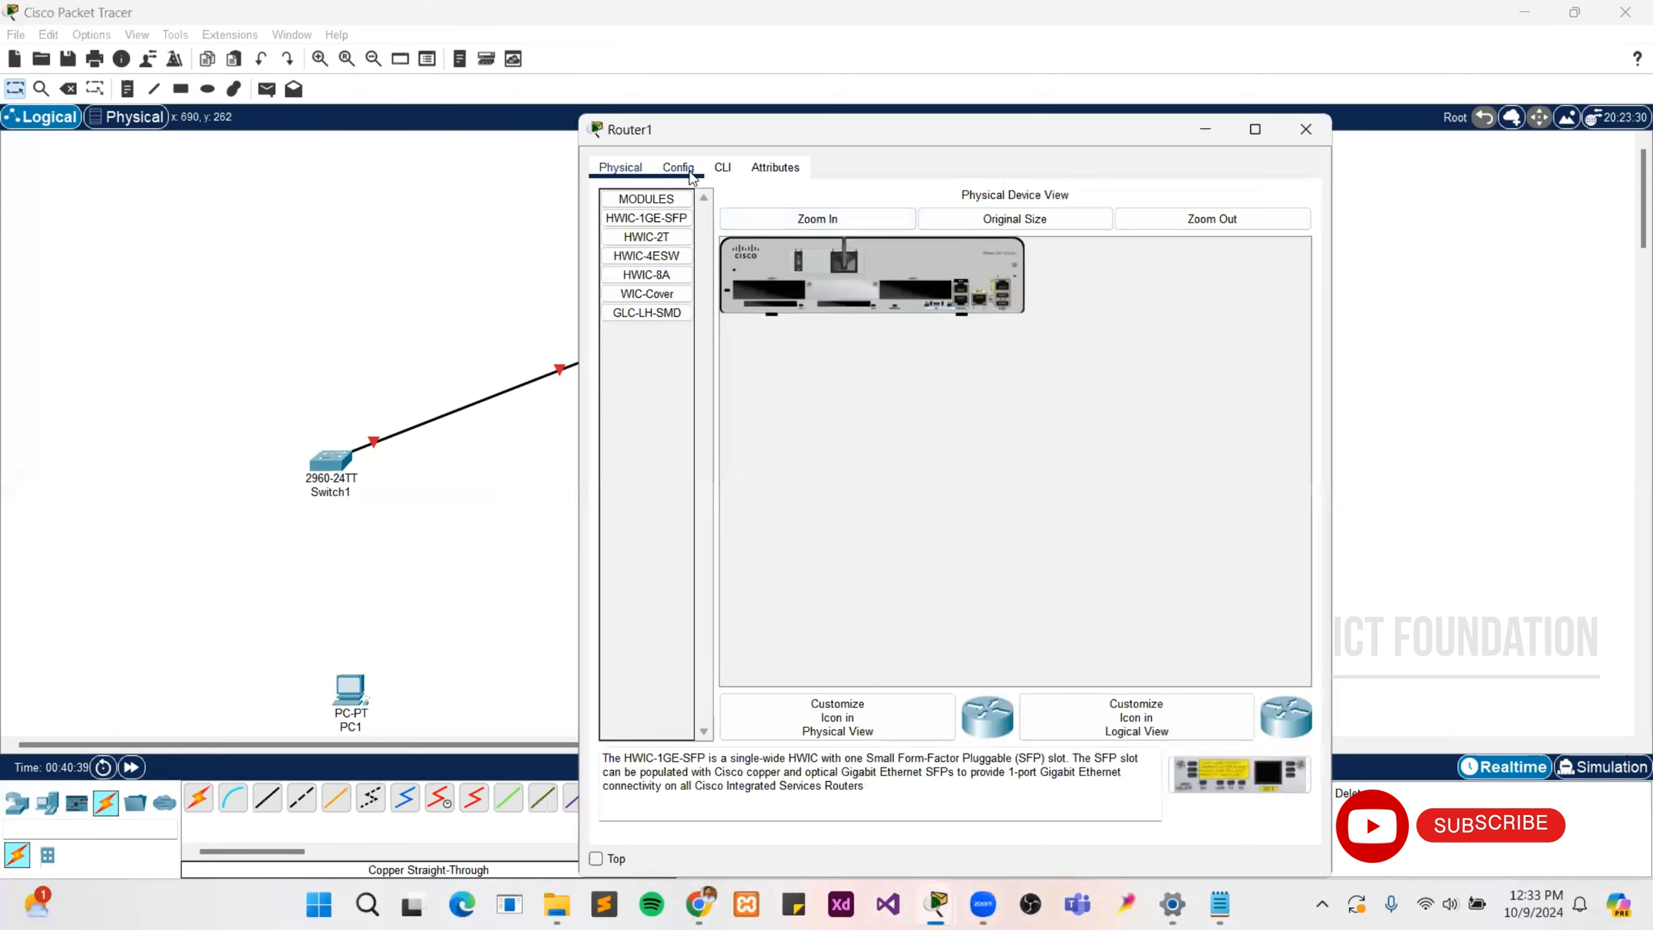
{"action": "left_click", "coordinate": [691, 170]}
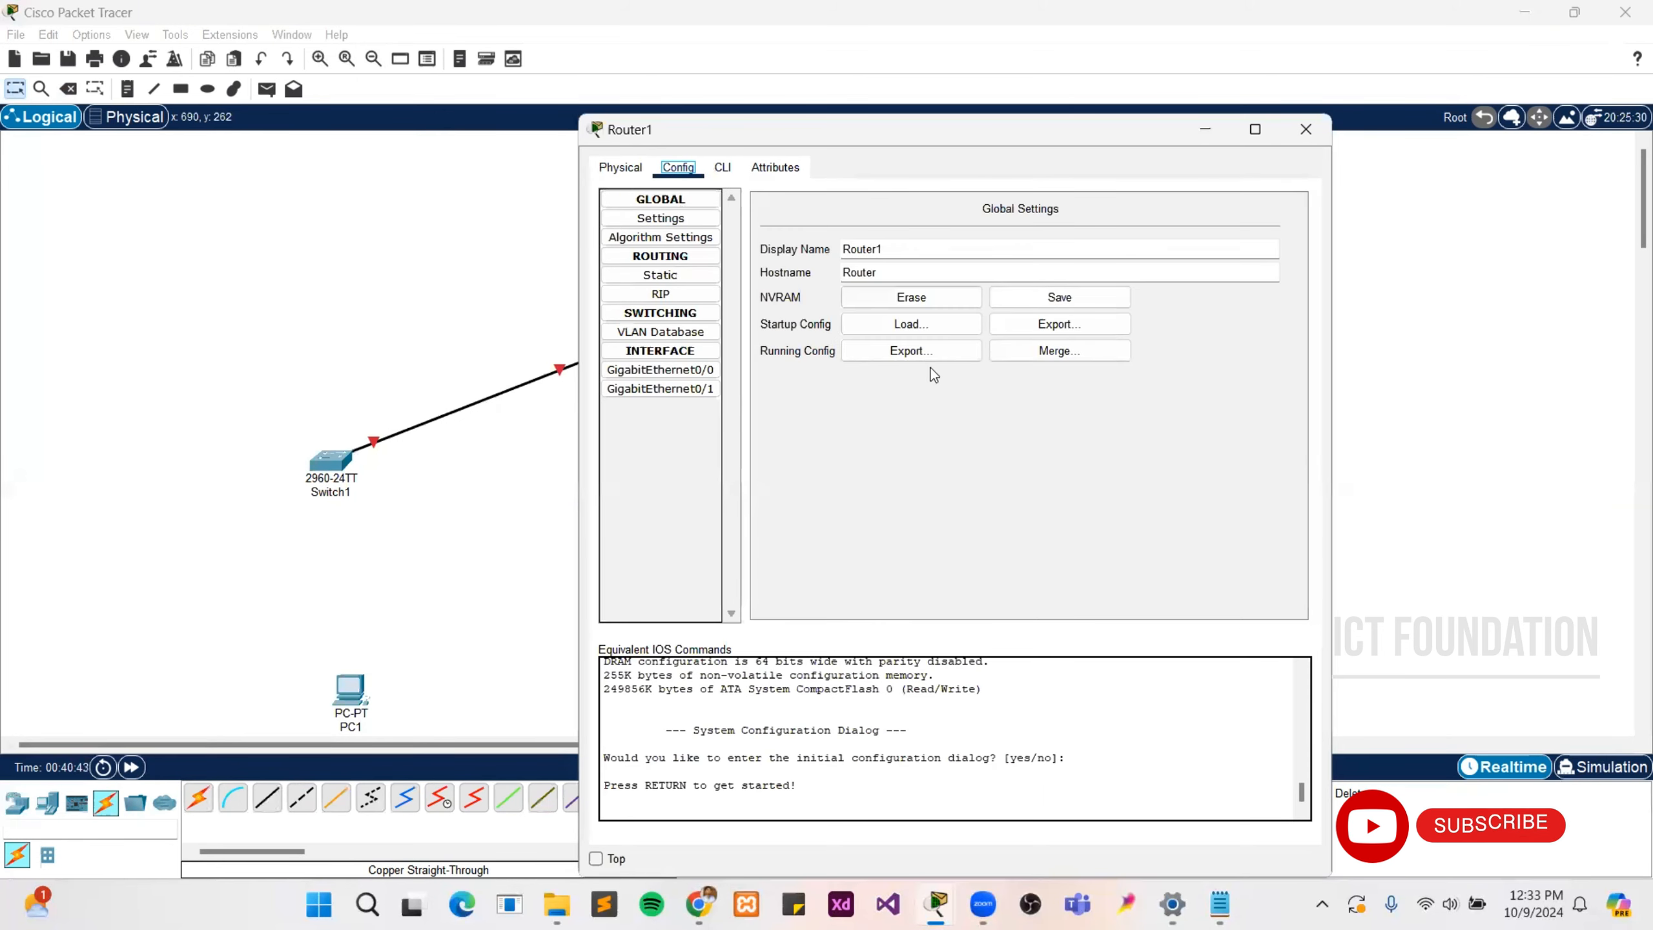
{"action": "left_click", "coordinate": [673, 381]}
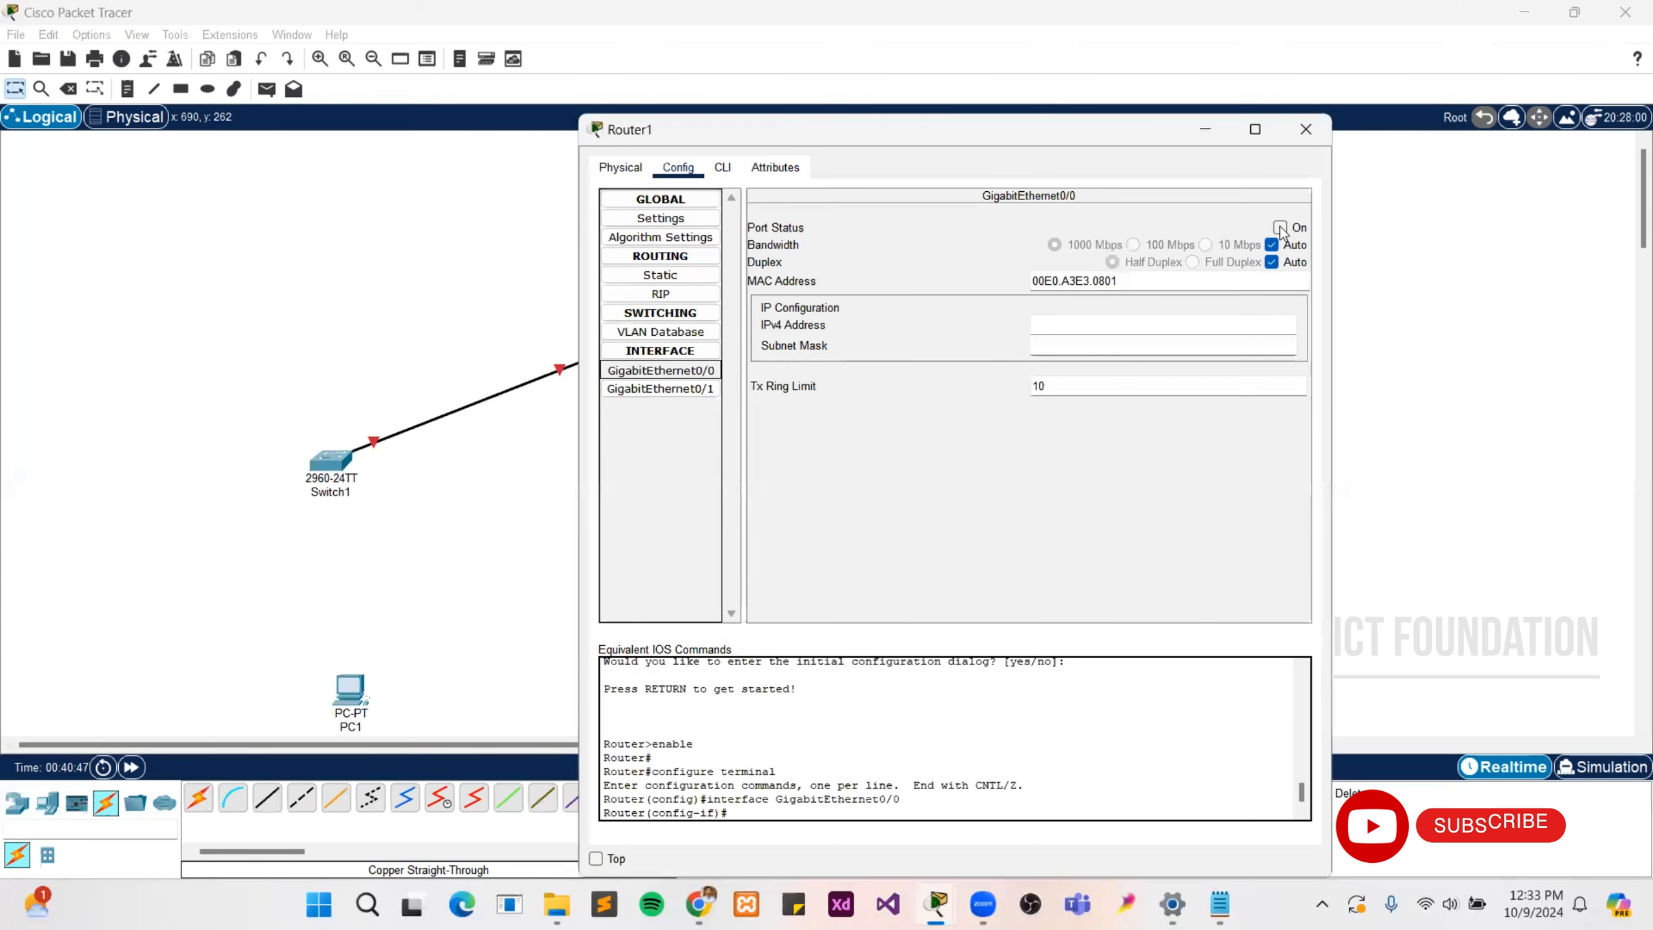
{"action": "left_click", "coordinate": [1279, 228]}
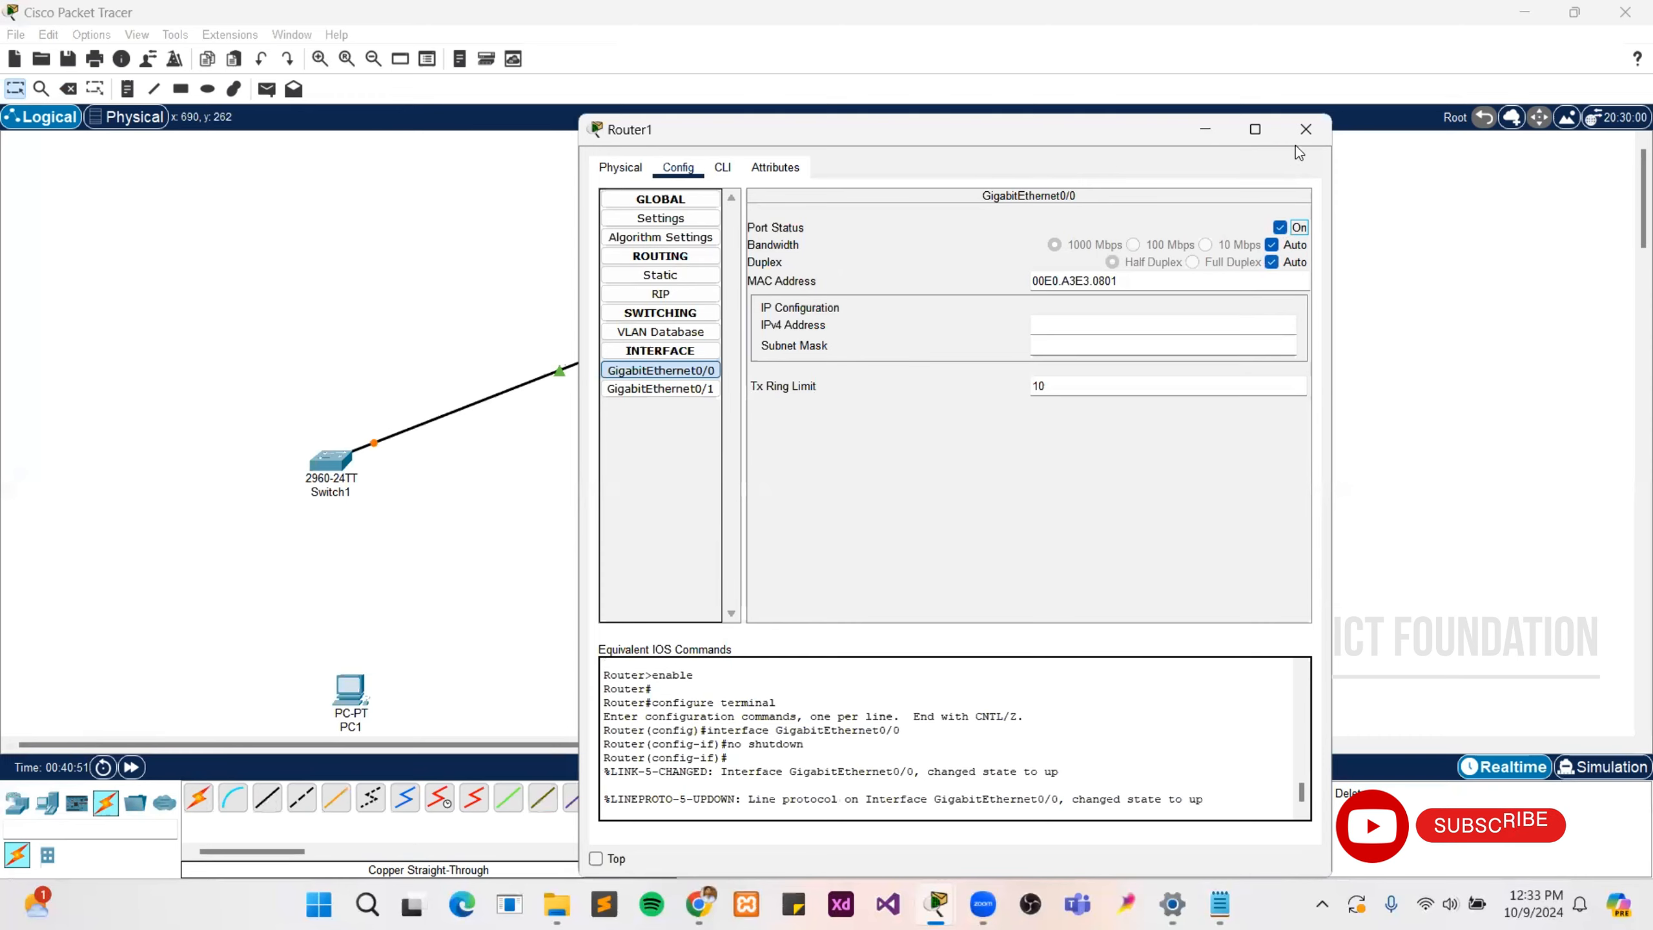
{"action": "left_click", "coordinate": [1306, 129]}
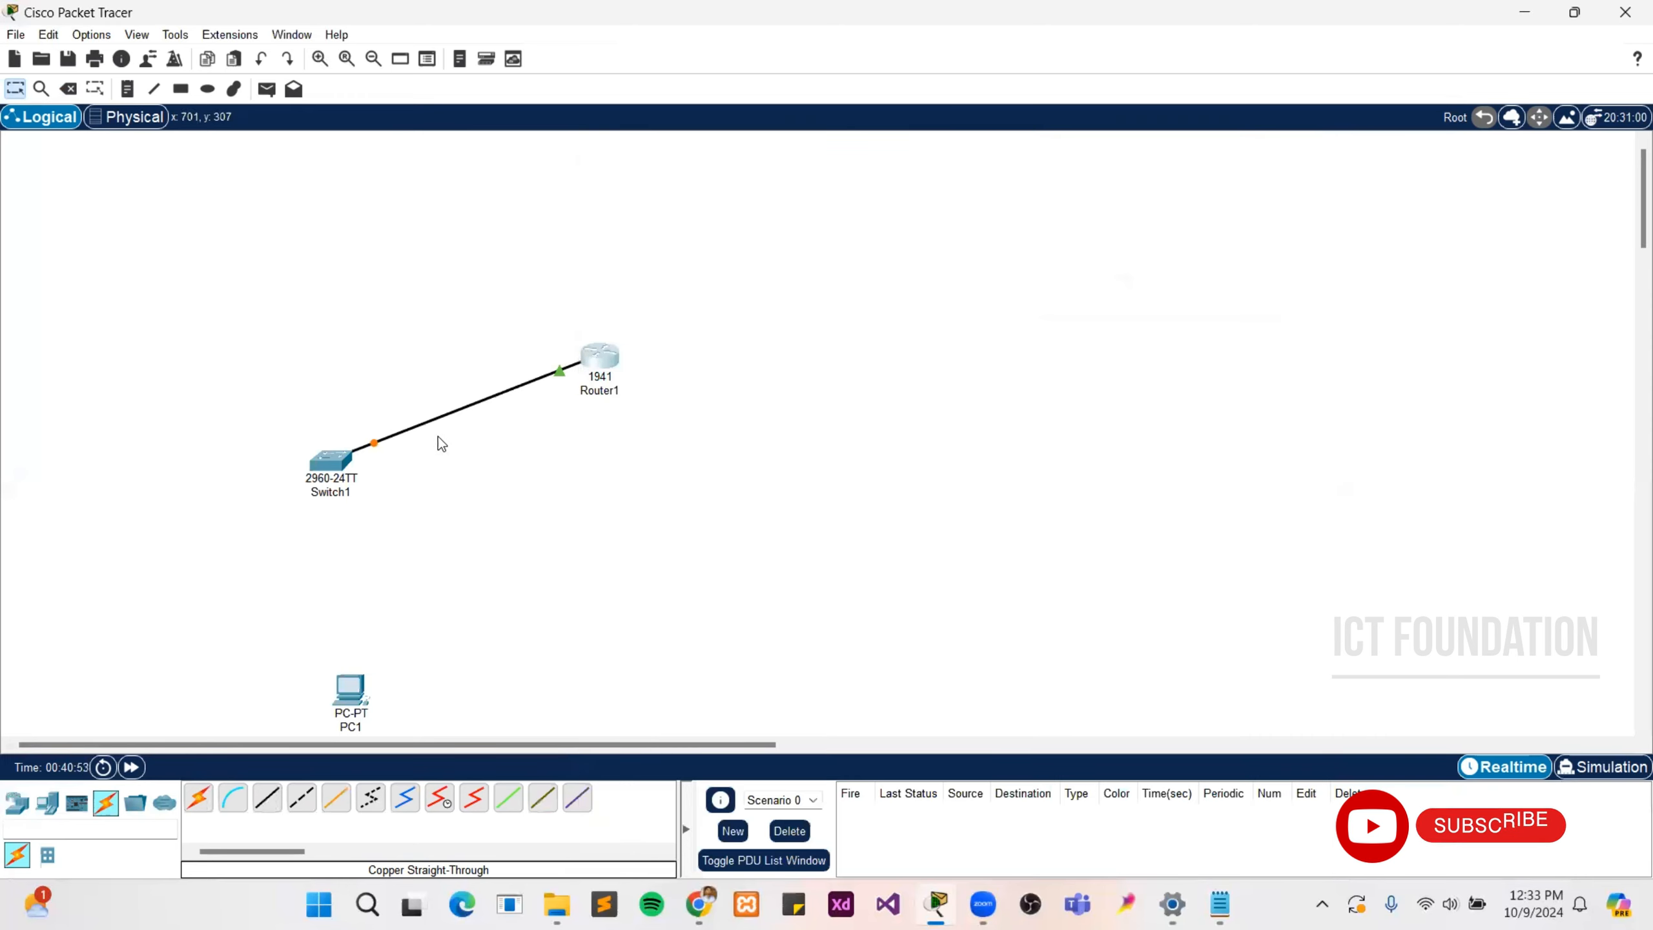
Connect the switch's FastEthernet0/1 port to the PC's FastEthernet0 port with a copper straight-through cable
{"action": "left_click", "coordinate": [267, 803]}
{"action": "left_click", "coordinate": [330, 464]}
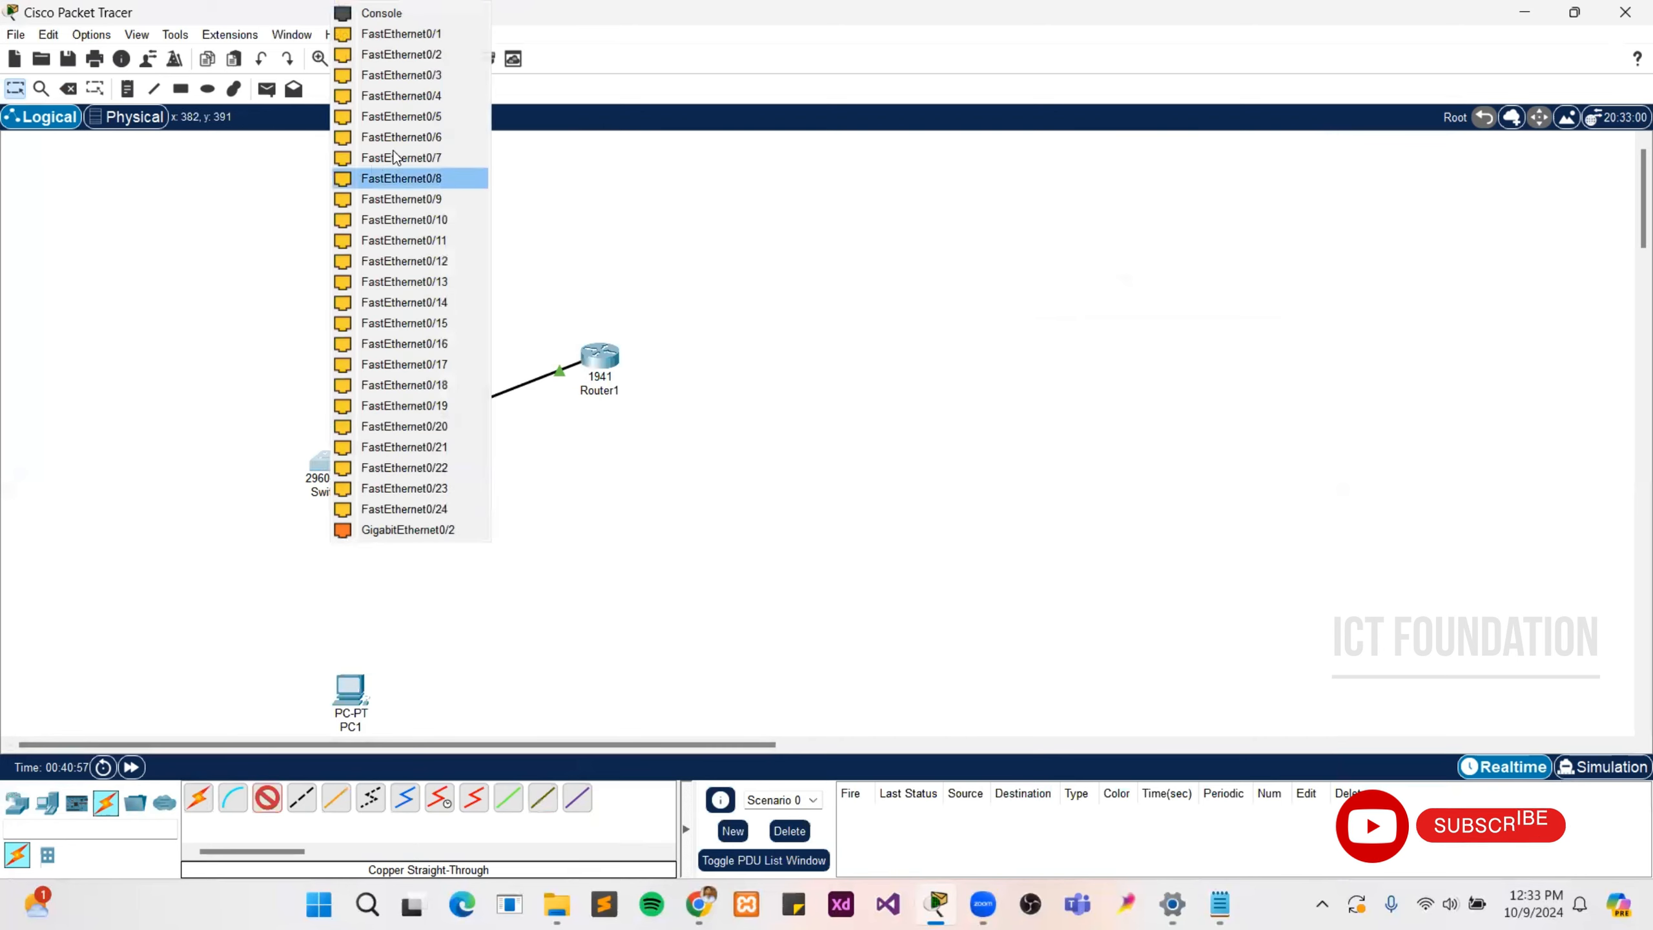
{"action": "left_click", "coordinate": [400, 36]}
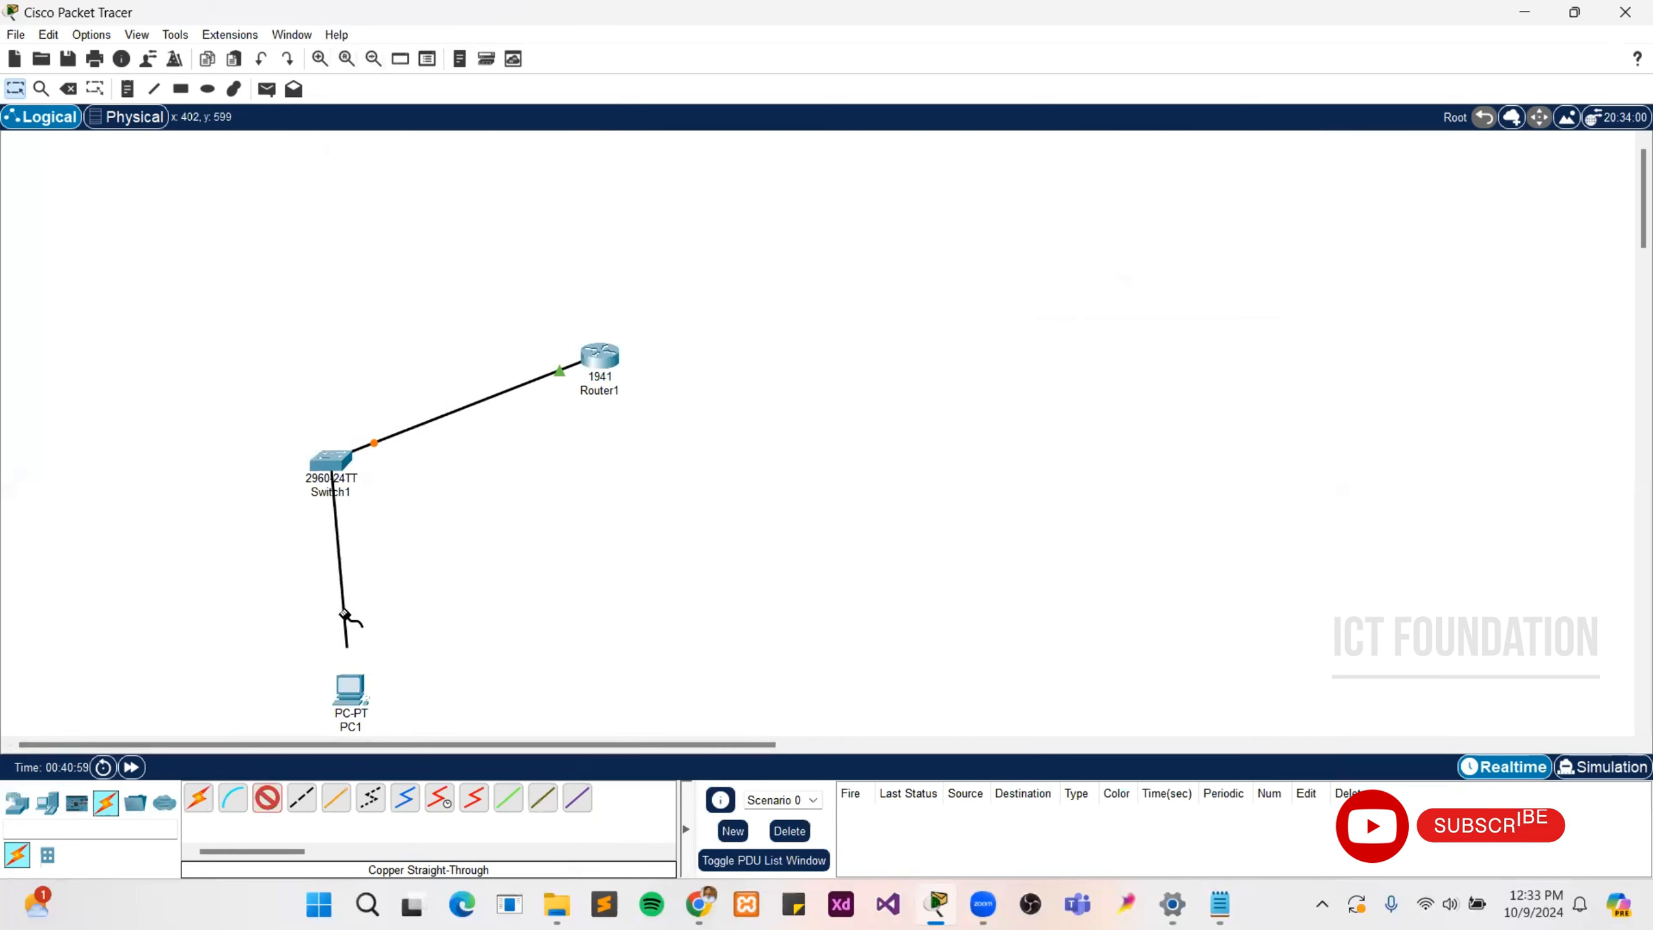
{"action": "left_click", "coordinate": [350, 689]}
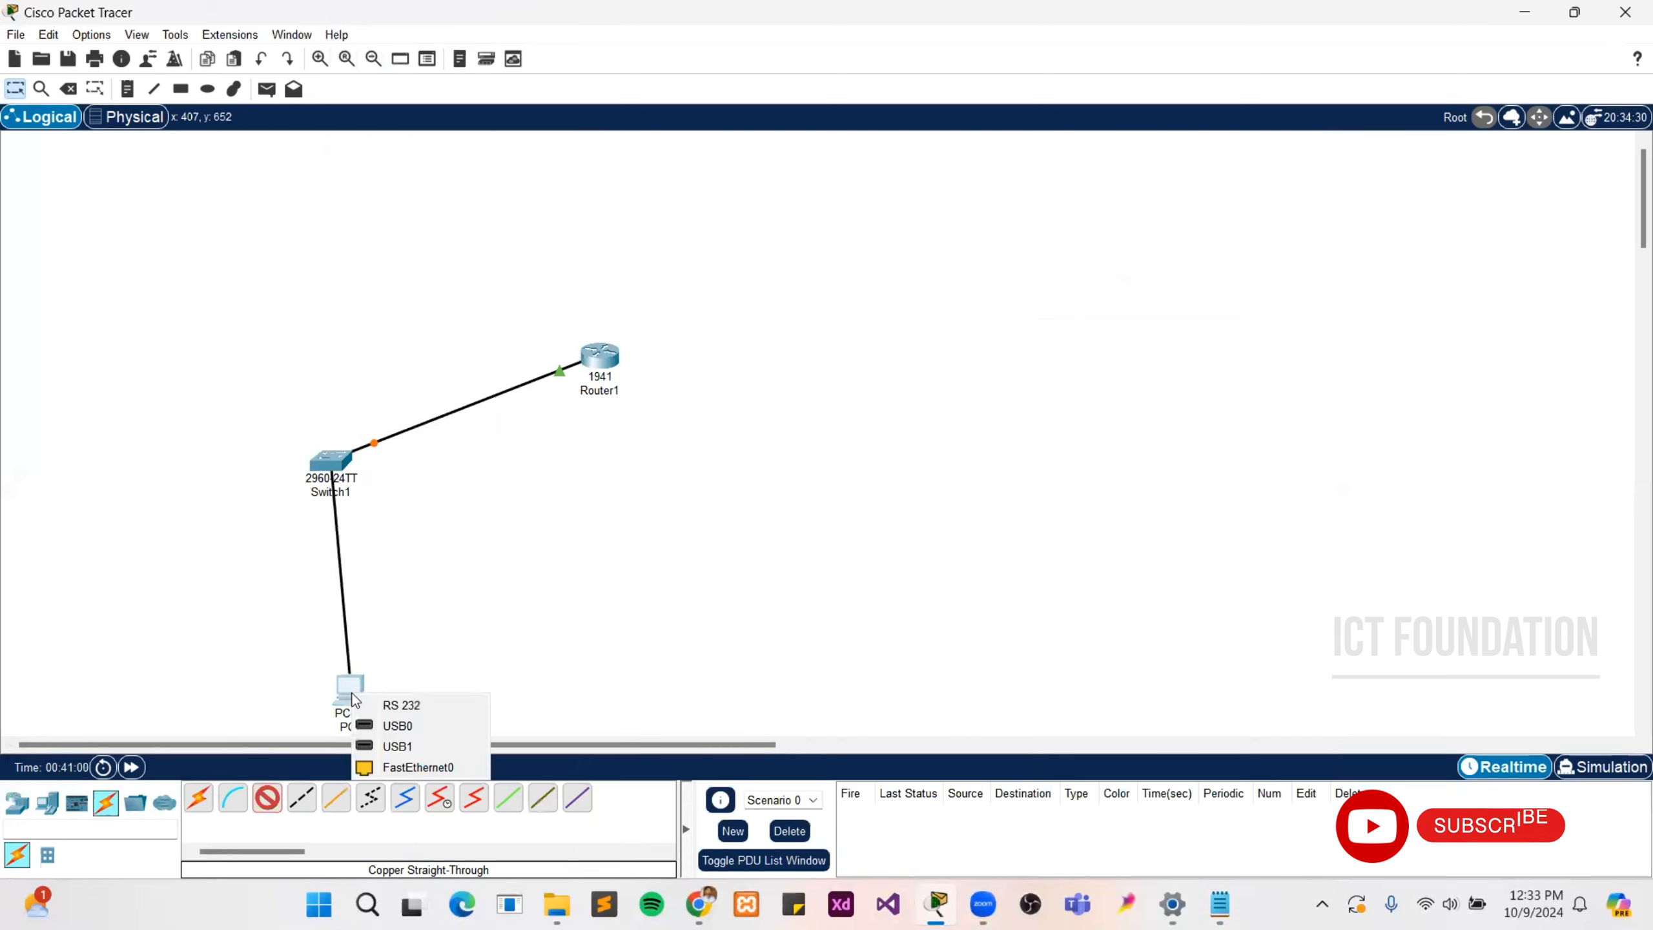
{"action": "left_click", "coordinate": [389, 768]}
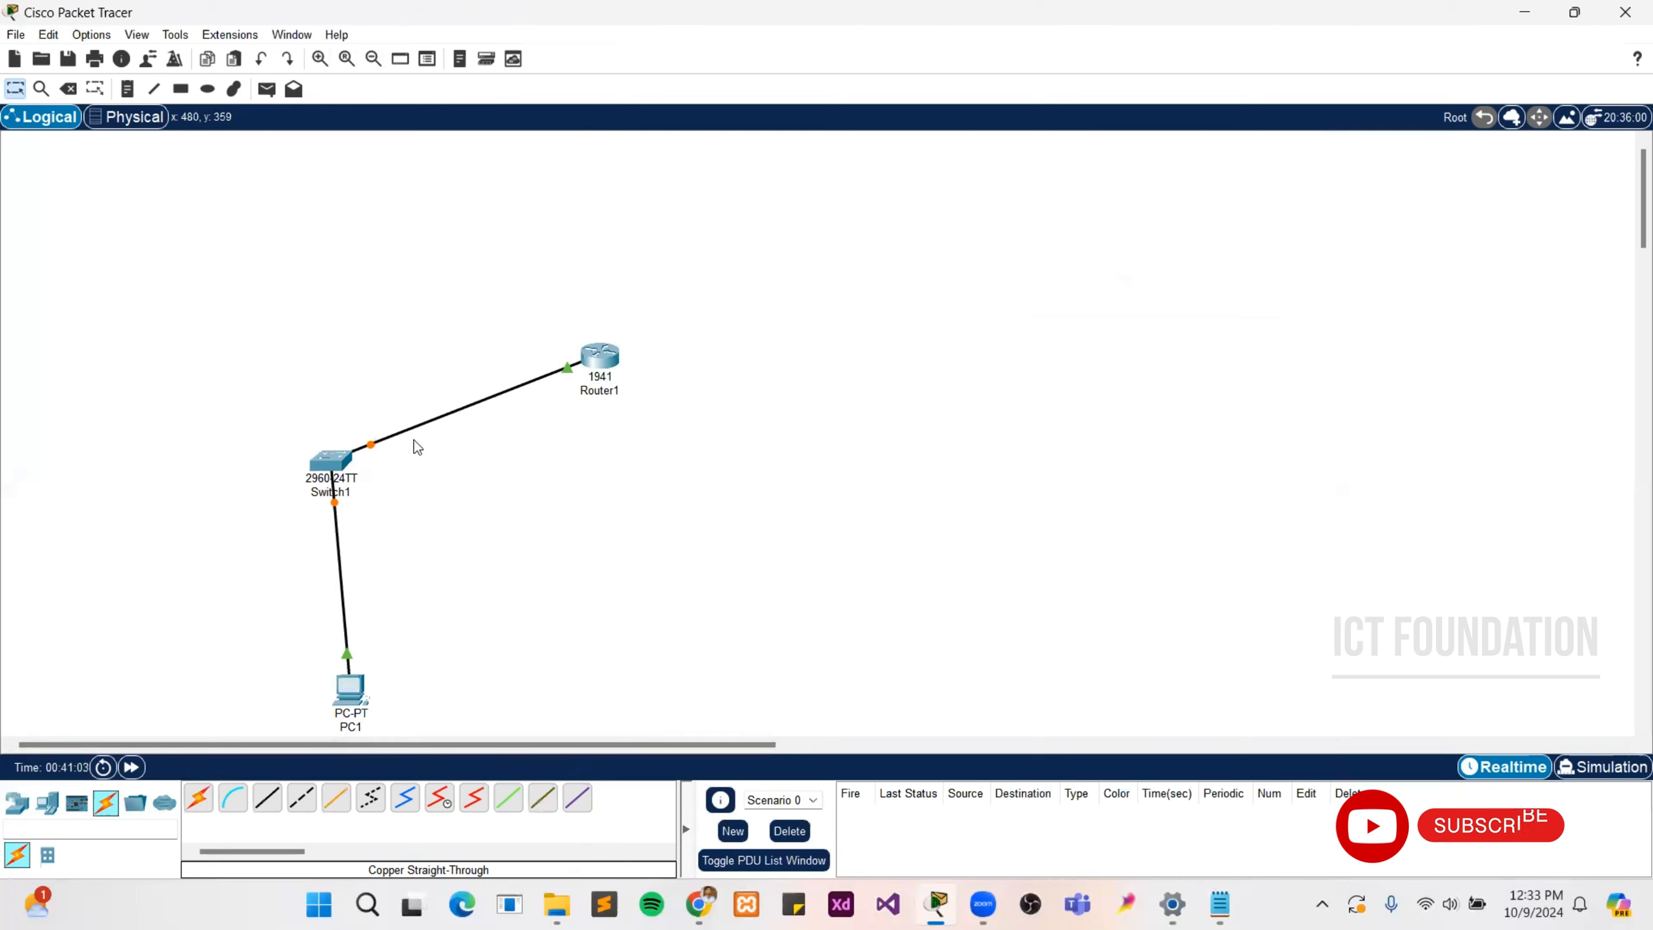
Assign IPv4 address 192.168.1.1 with subnet mask 255.255.255.0 to the router's GigabitEthernet0/0 interface
{"action": "left_click", "coordinate": [599, 357]}
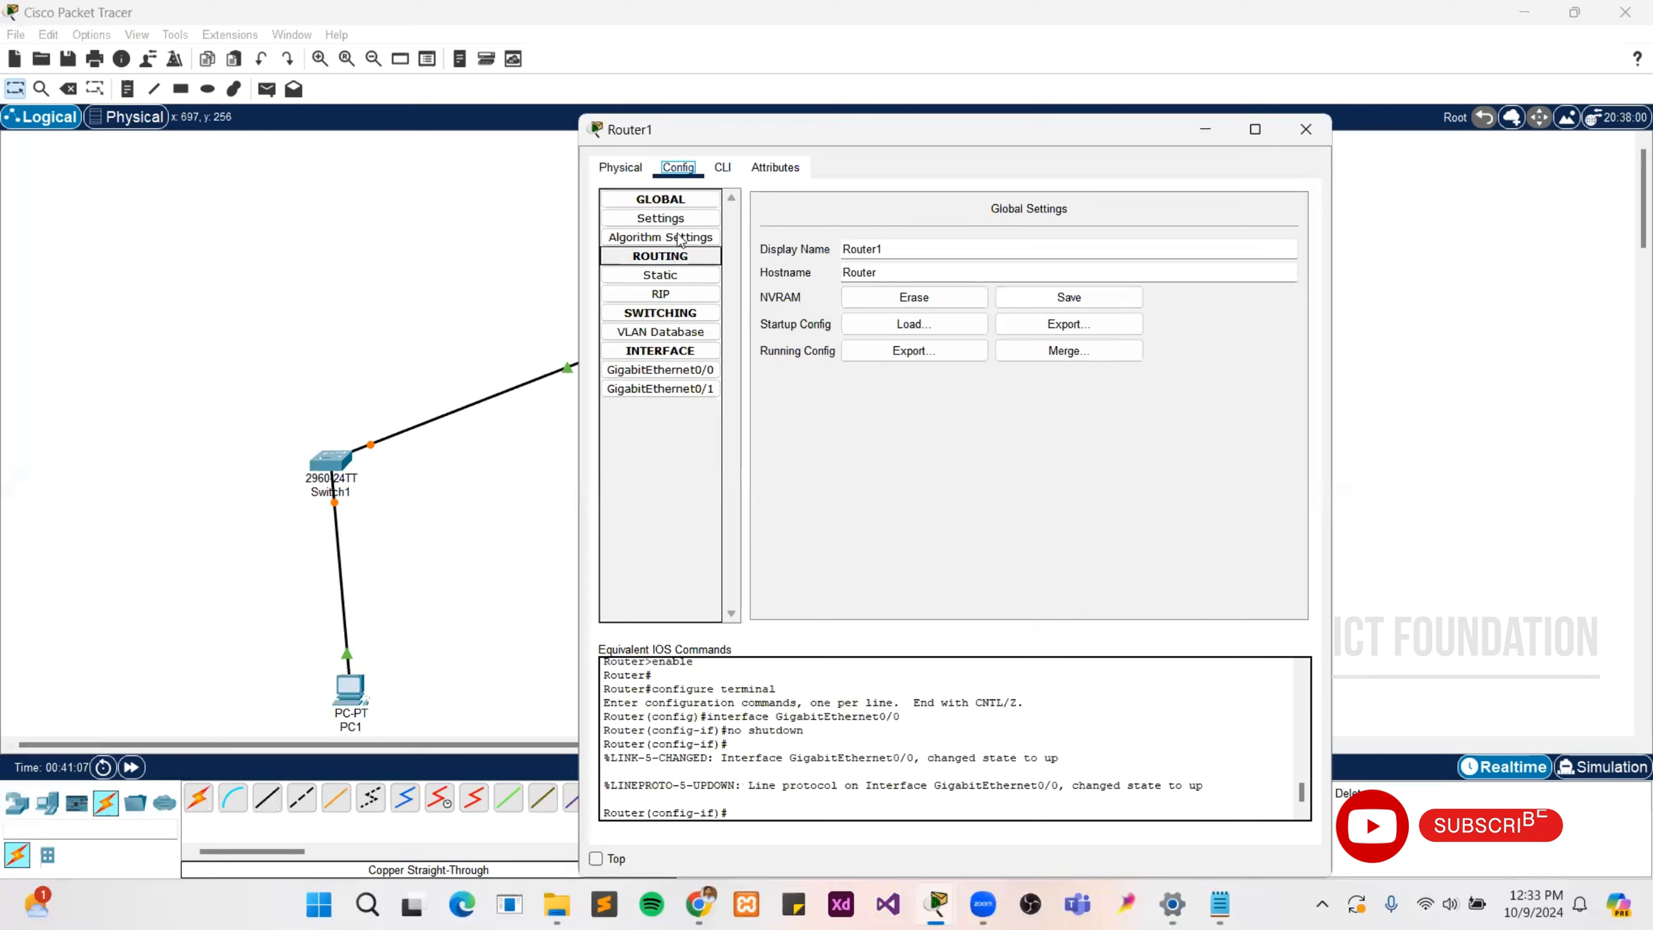
{"action": "left_click", "coordinate": [671, 370]}
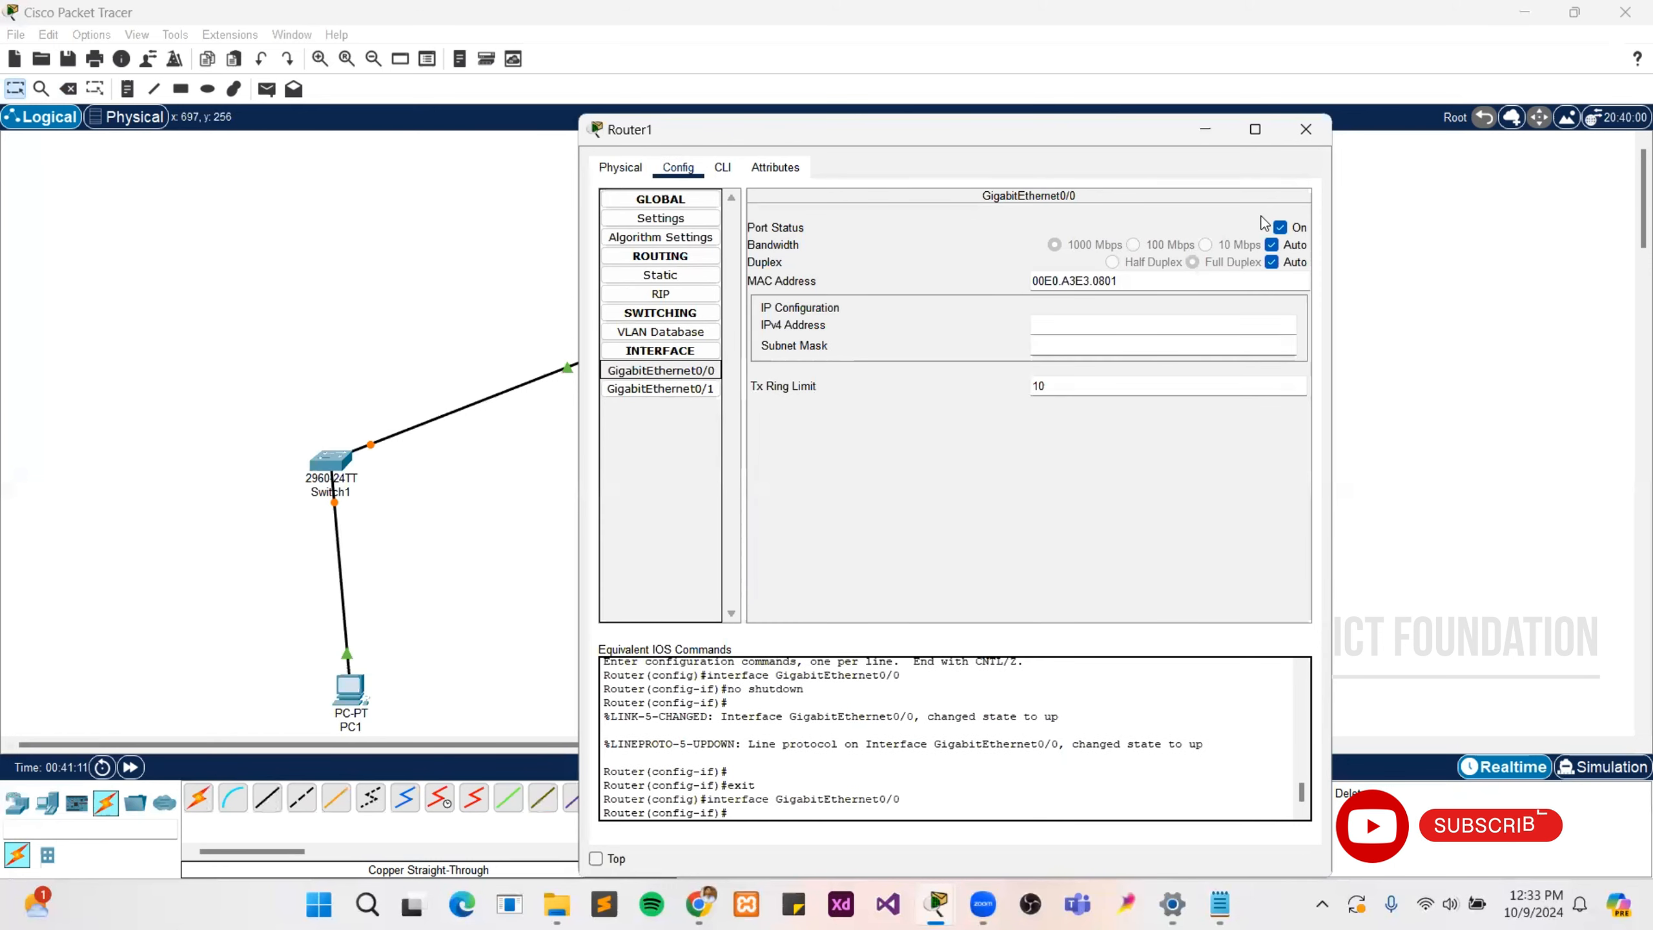
{"action": "left_click", "coordinate": [1099, 329]}
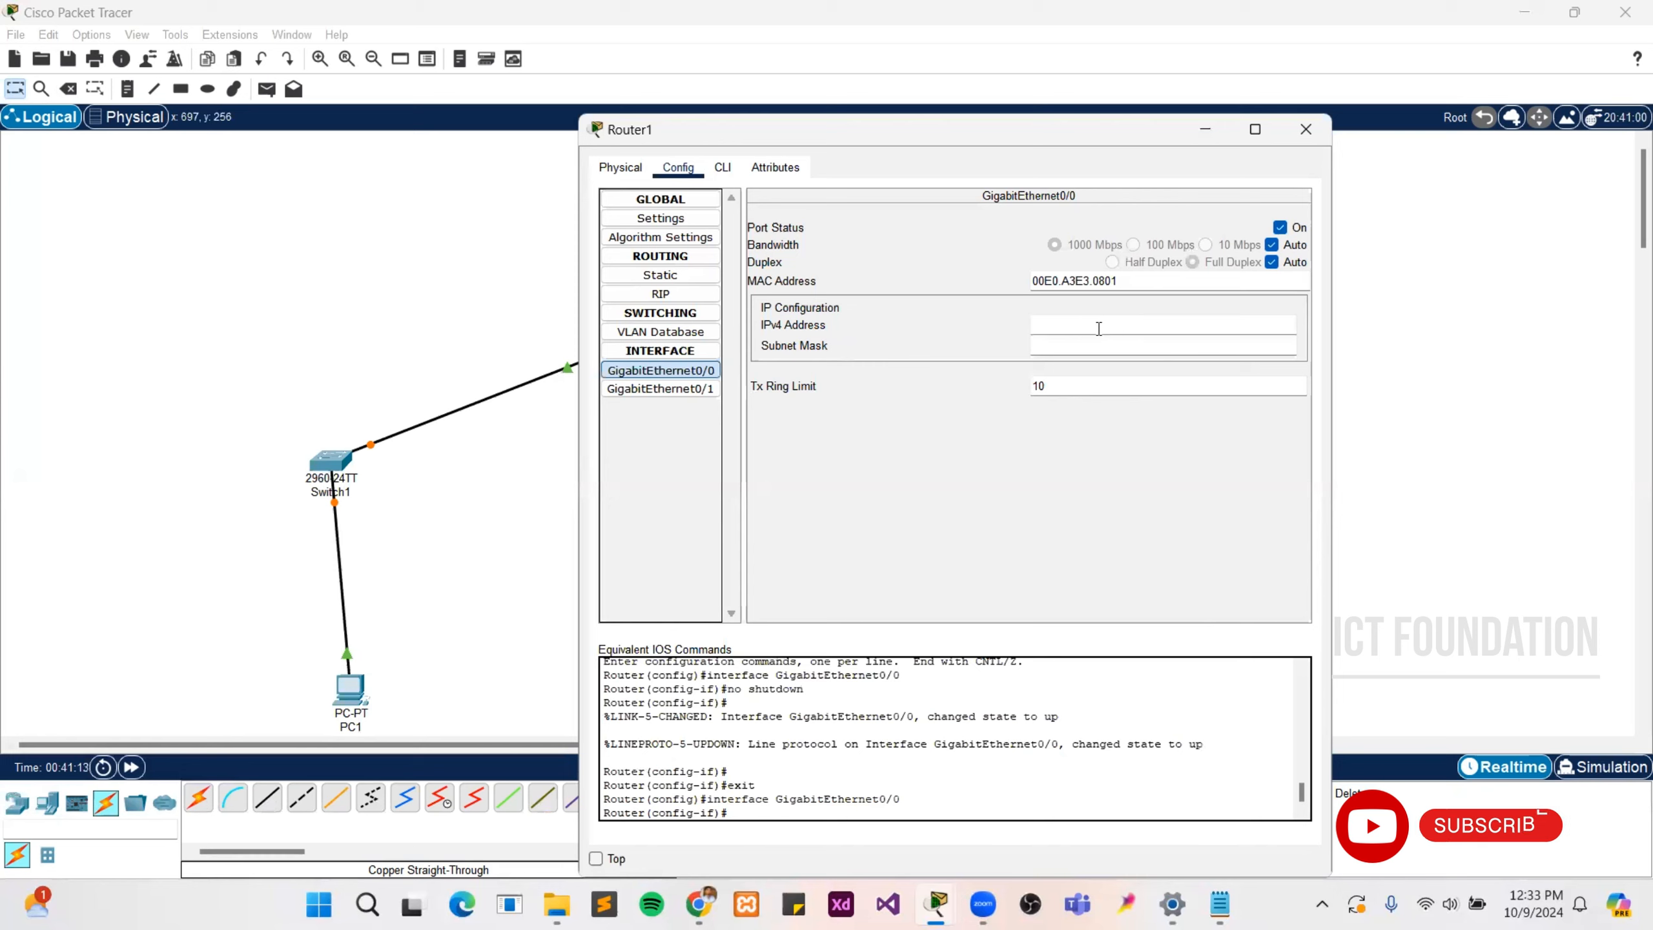
{"action": "type", "text": "192.168.1.1"}
{"action": "left_click", "coordinate": [1055, 346]}
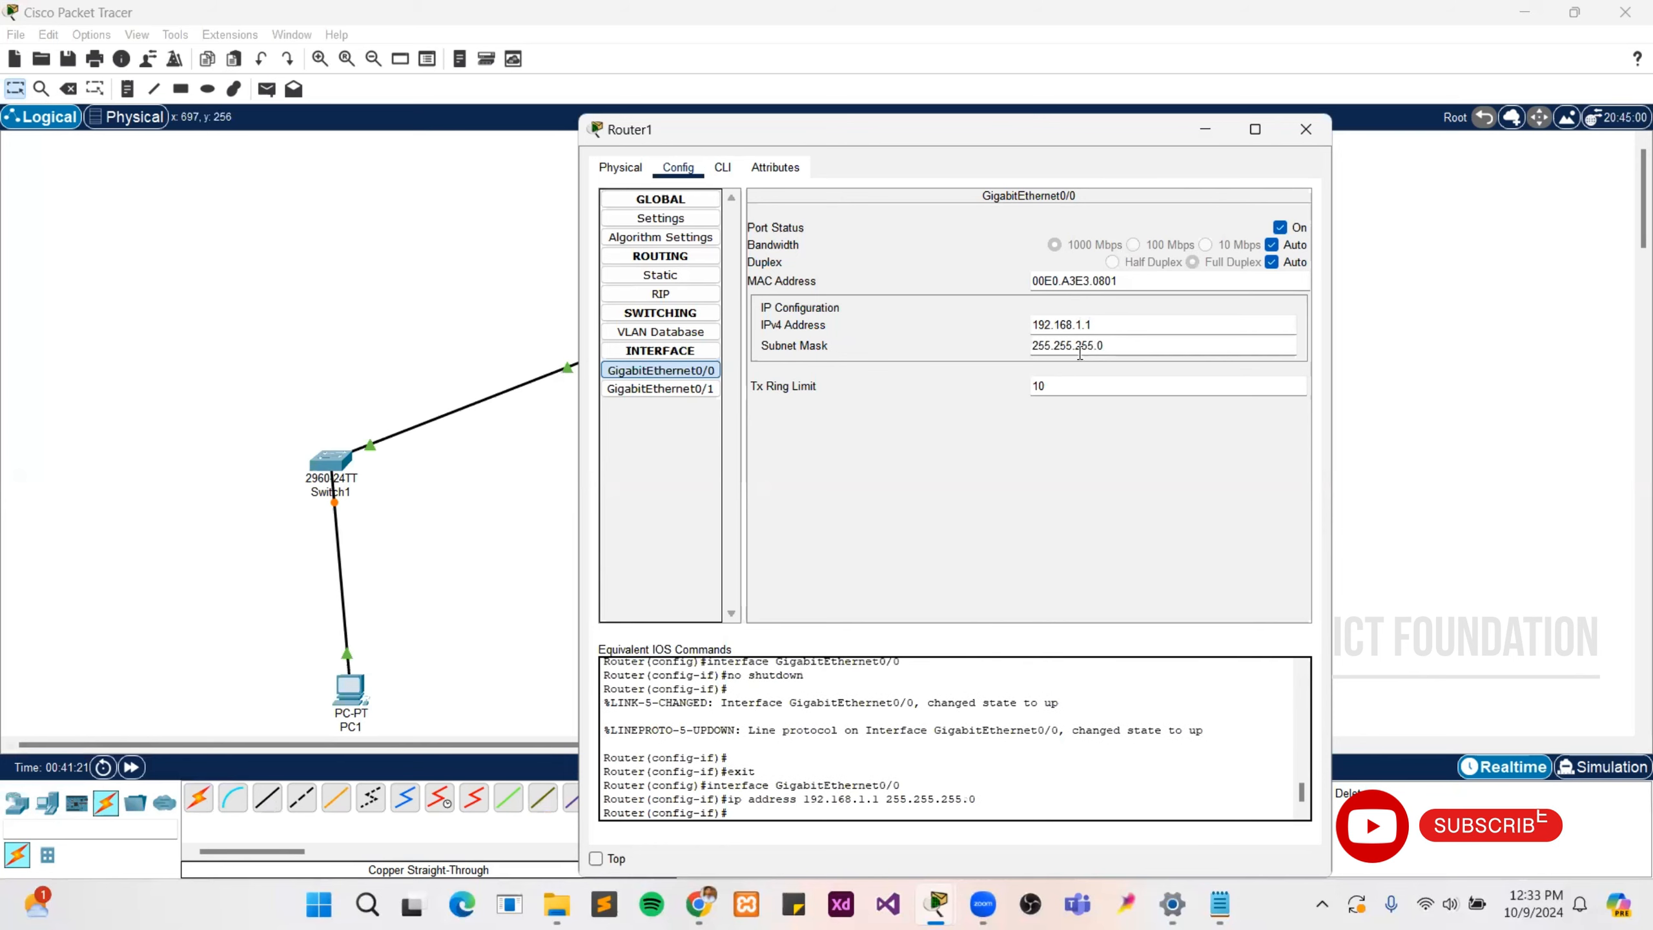
{"action": "left_click", "coordinate": [1305, 130]}
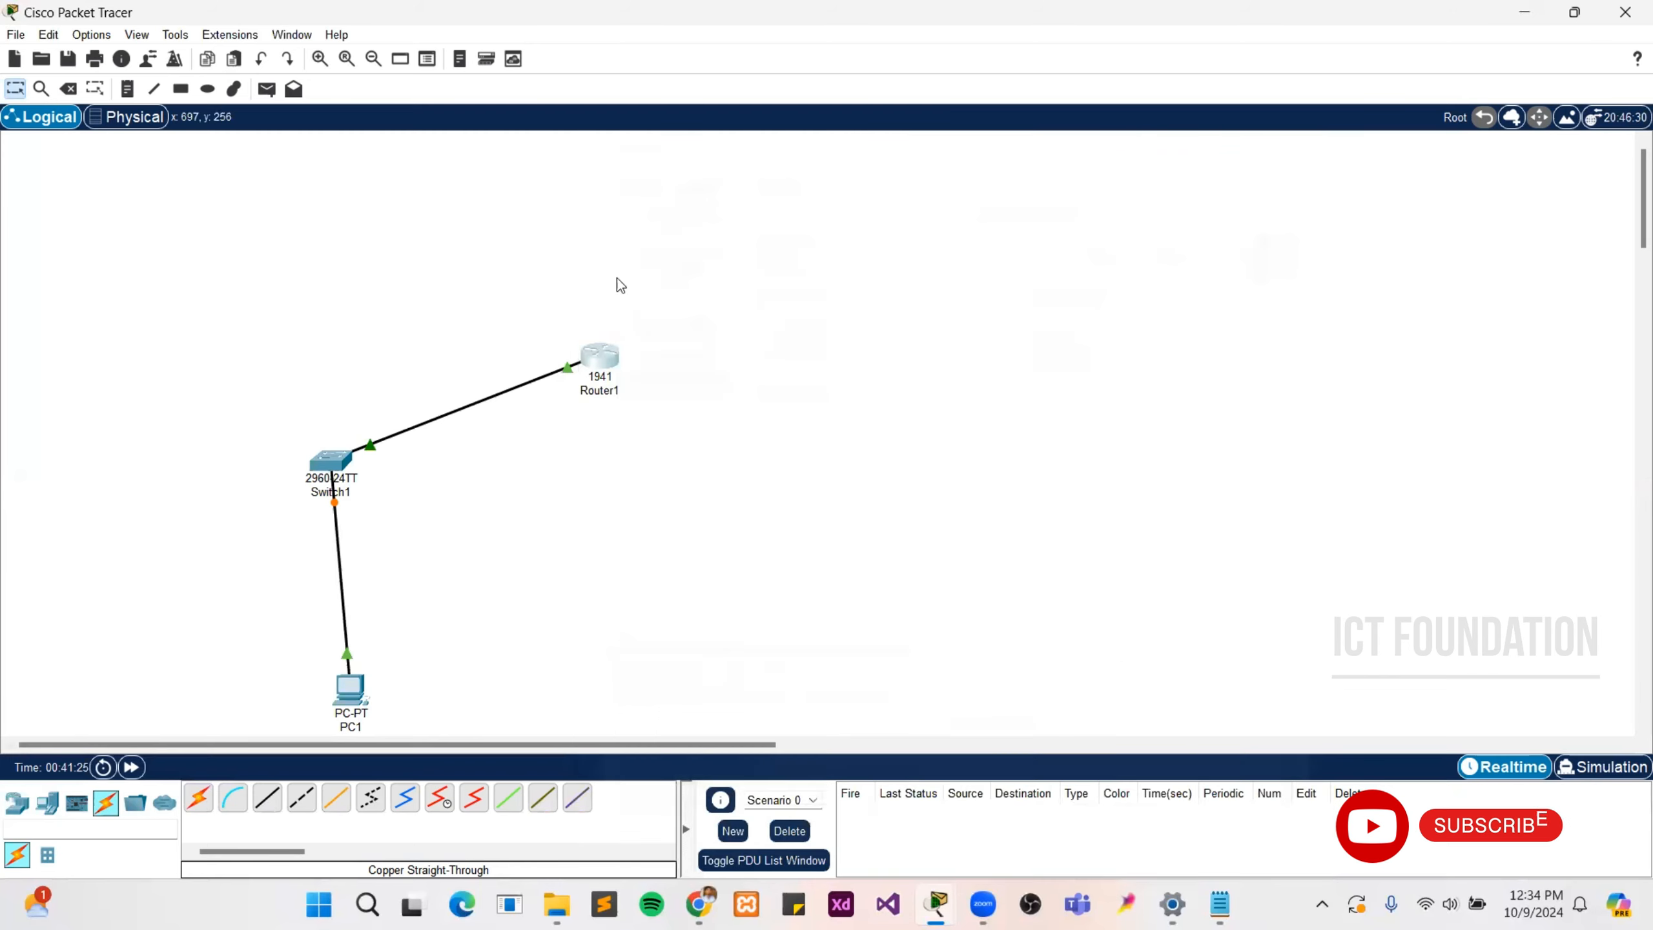
Give the PC the static IPv4 address 192.168.1.2 with subnet mask 255.255.255.0
{"action": "left_click", "coordinate": [350, 689]}
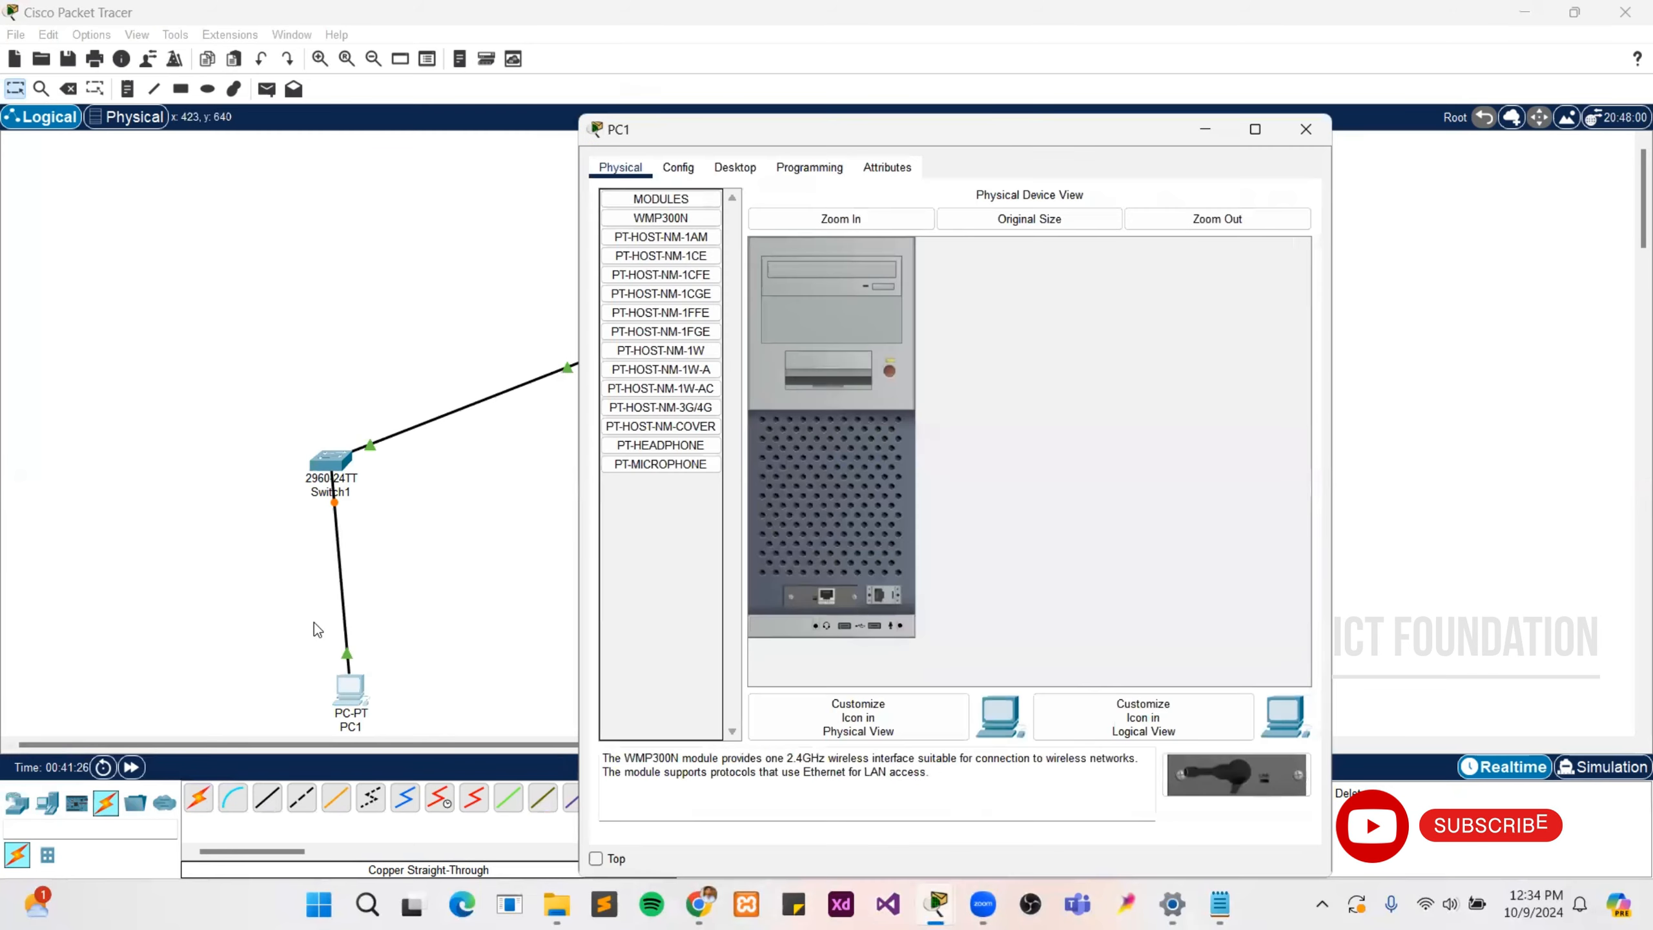
{"action": "left_click", "coordinate": [735, 167]}
{"action": "left_click", "coordinate": [689, 221]}
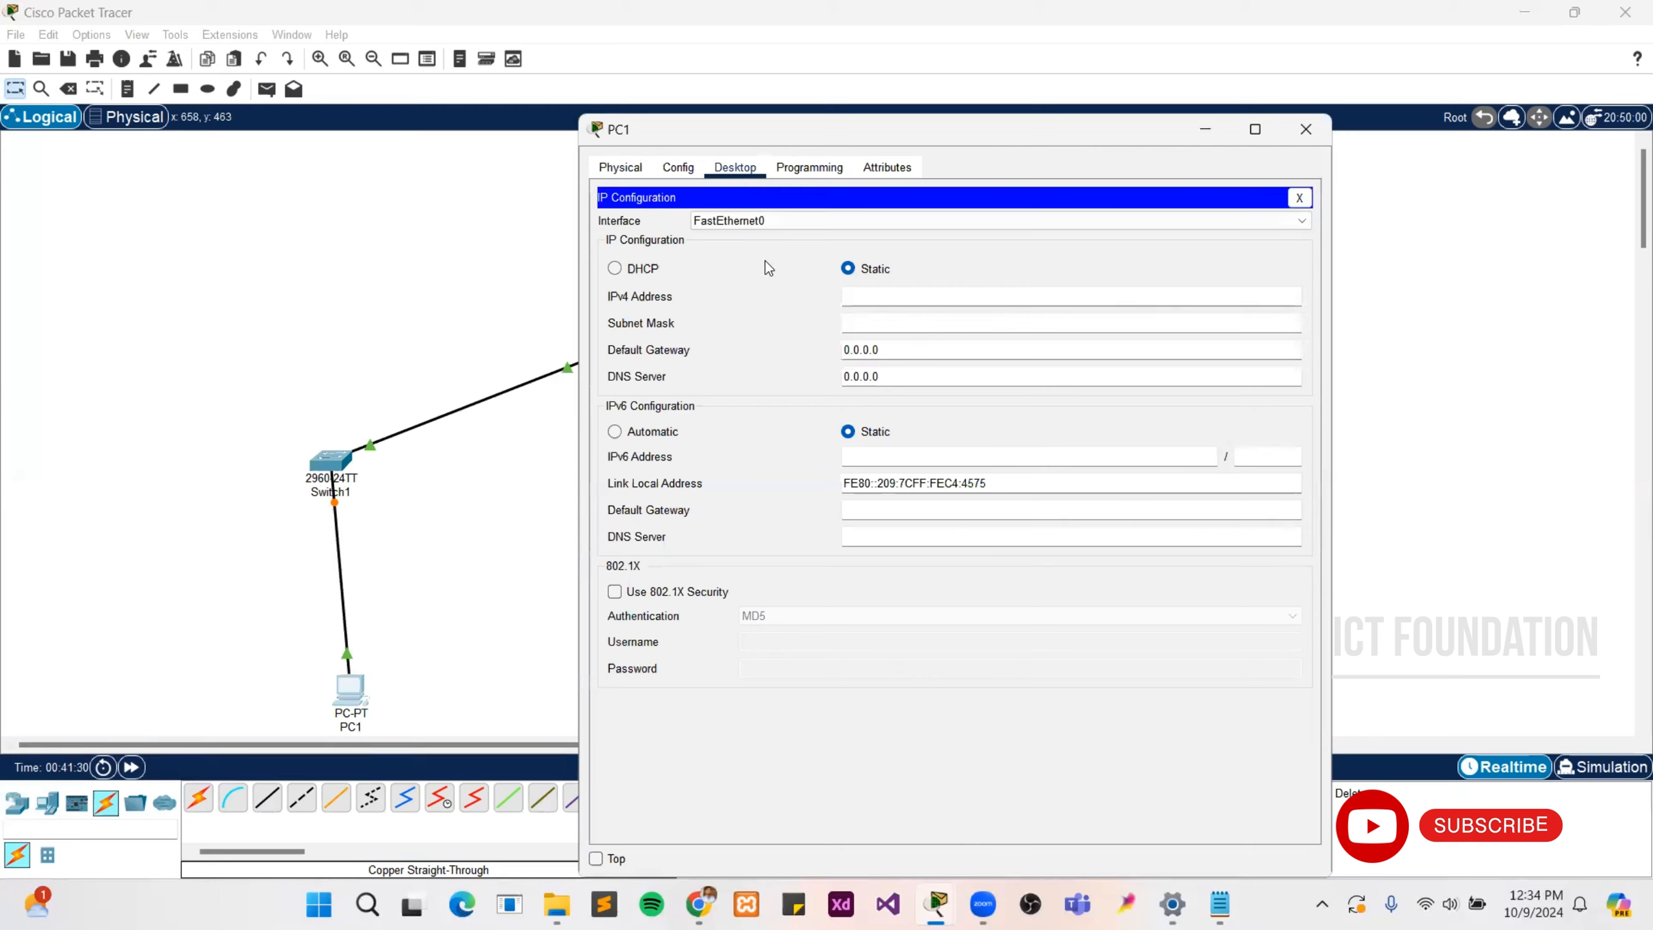
{"action": "left_click", "coordinate": [873, 294]}
{"action": "type", "text": "192.168"}
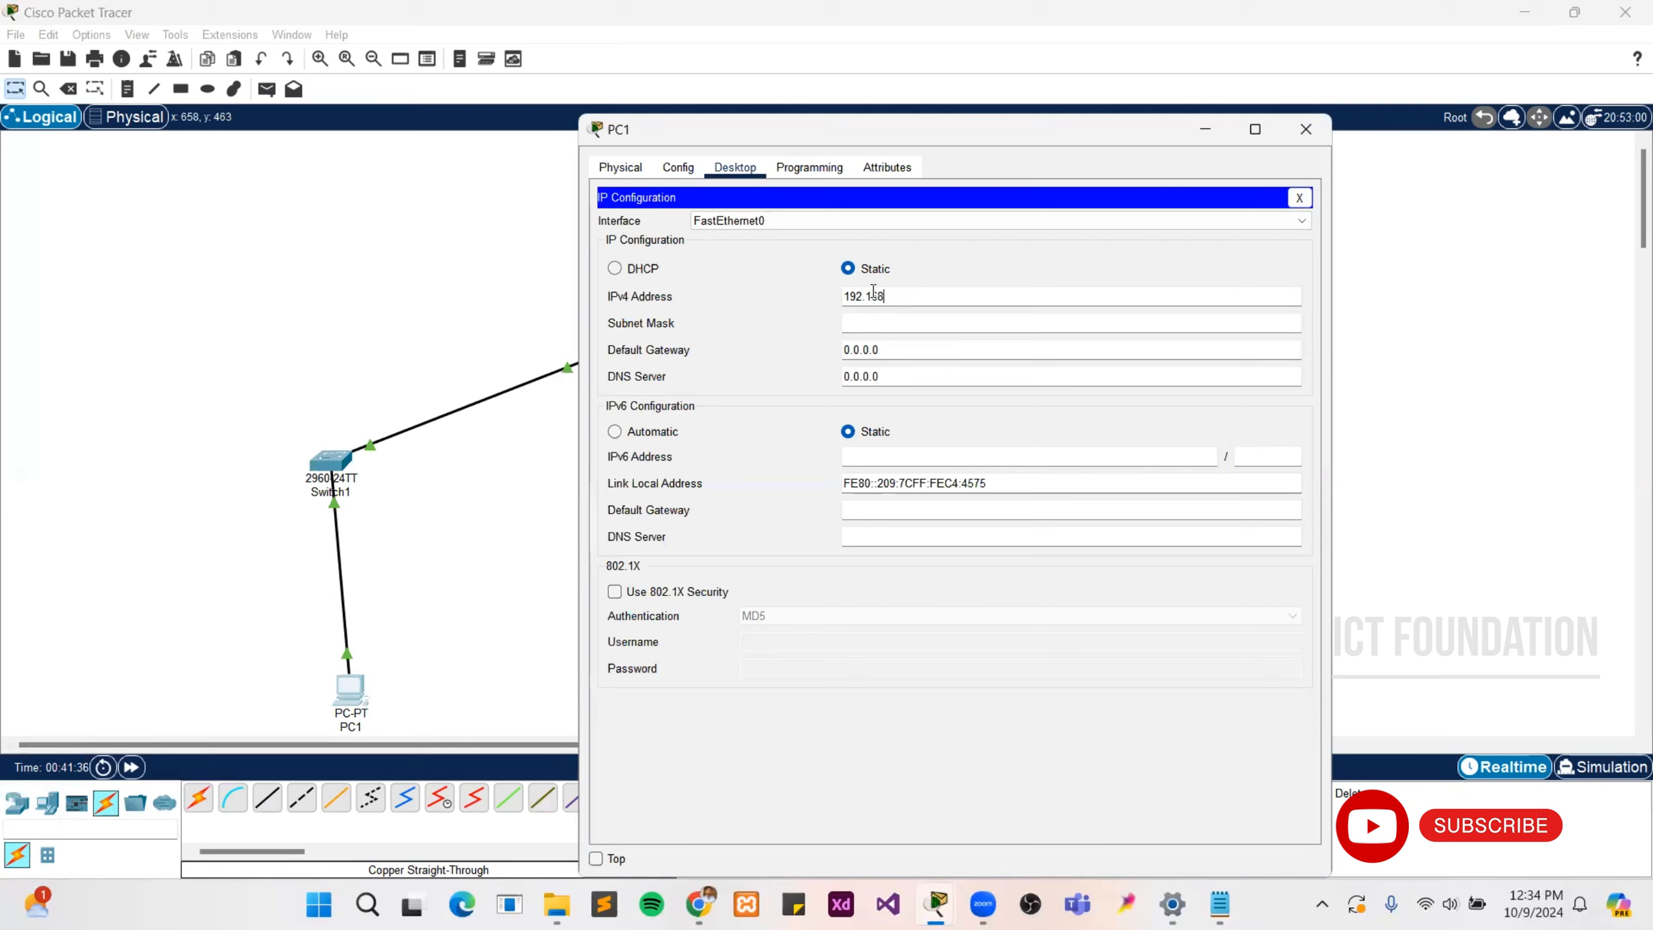
{"action": "type", "text": ".1.2"}
{"action": "left_click", "coordinate": [882, 325]}
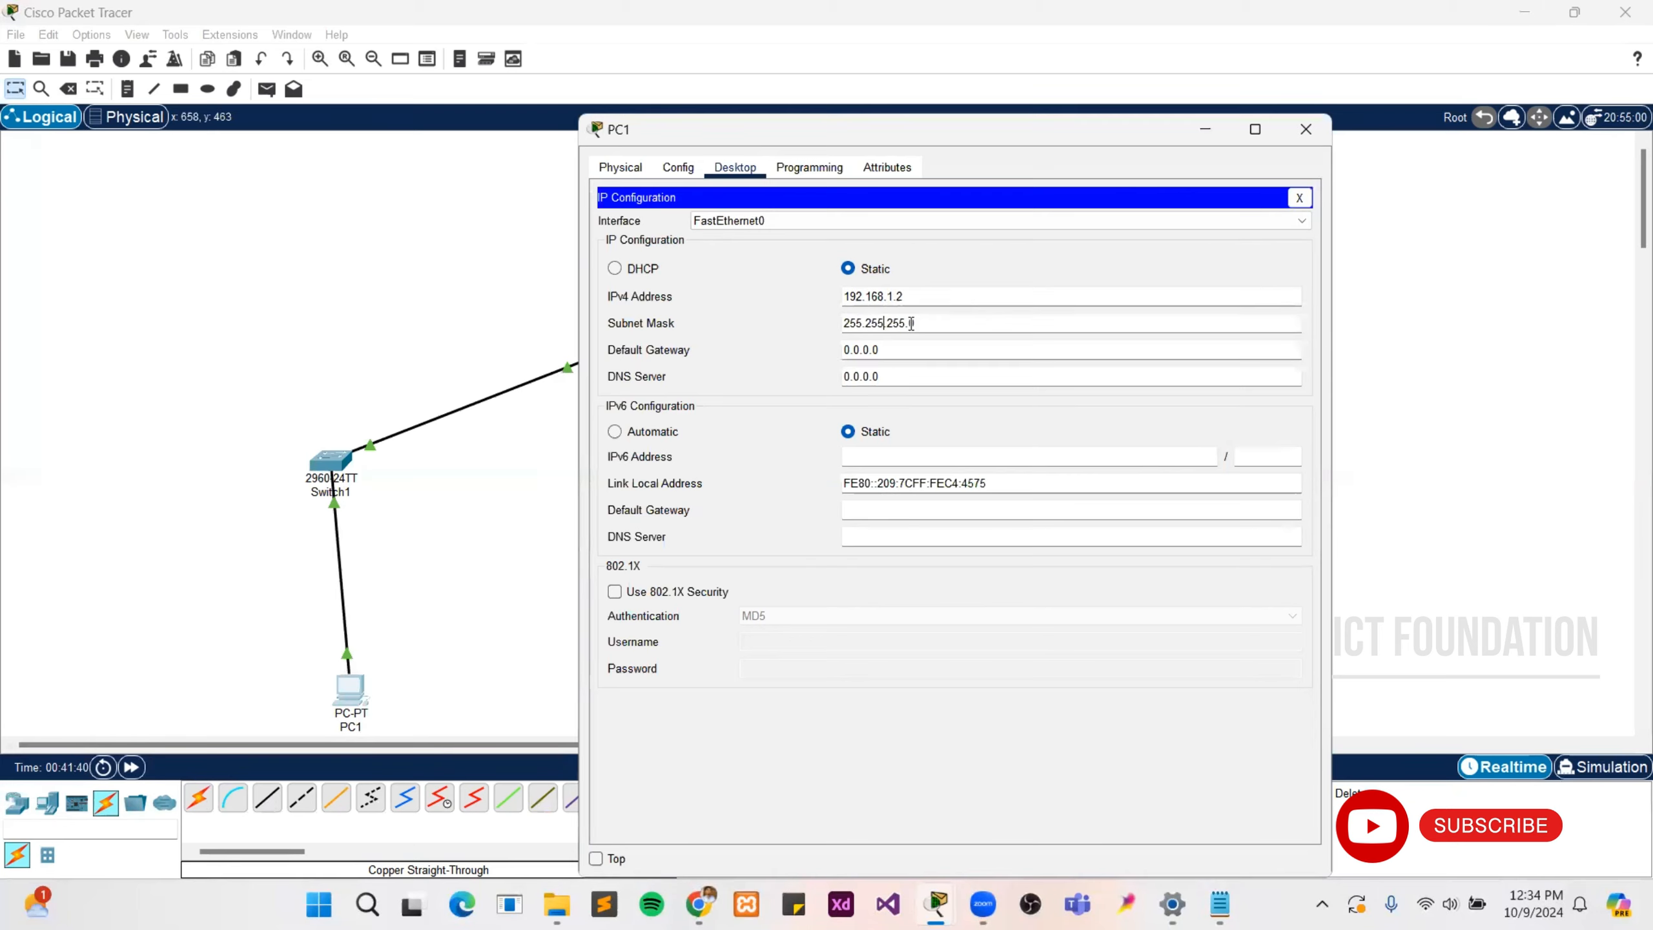
Set the PC's default gateway to 192.168.1.1 and close its configuration window
{"action": "left_click", "coordinate": [911, 349]}
{"action": "left_click_drag", "start_coordinate": [911, 348], "coordinate": [831, 357]}
{"action": "type", "text": "0"}
{"action": "key", "text": "BackSpace"}
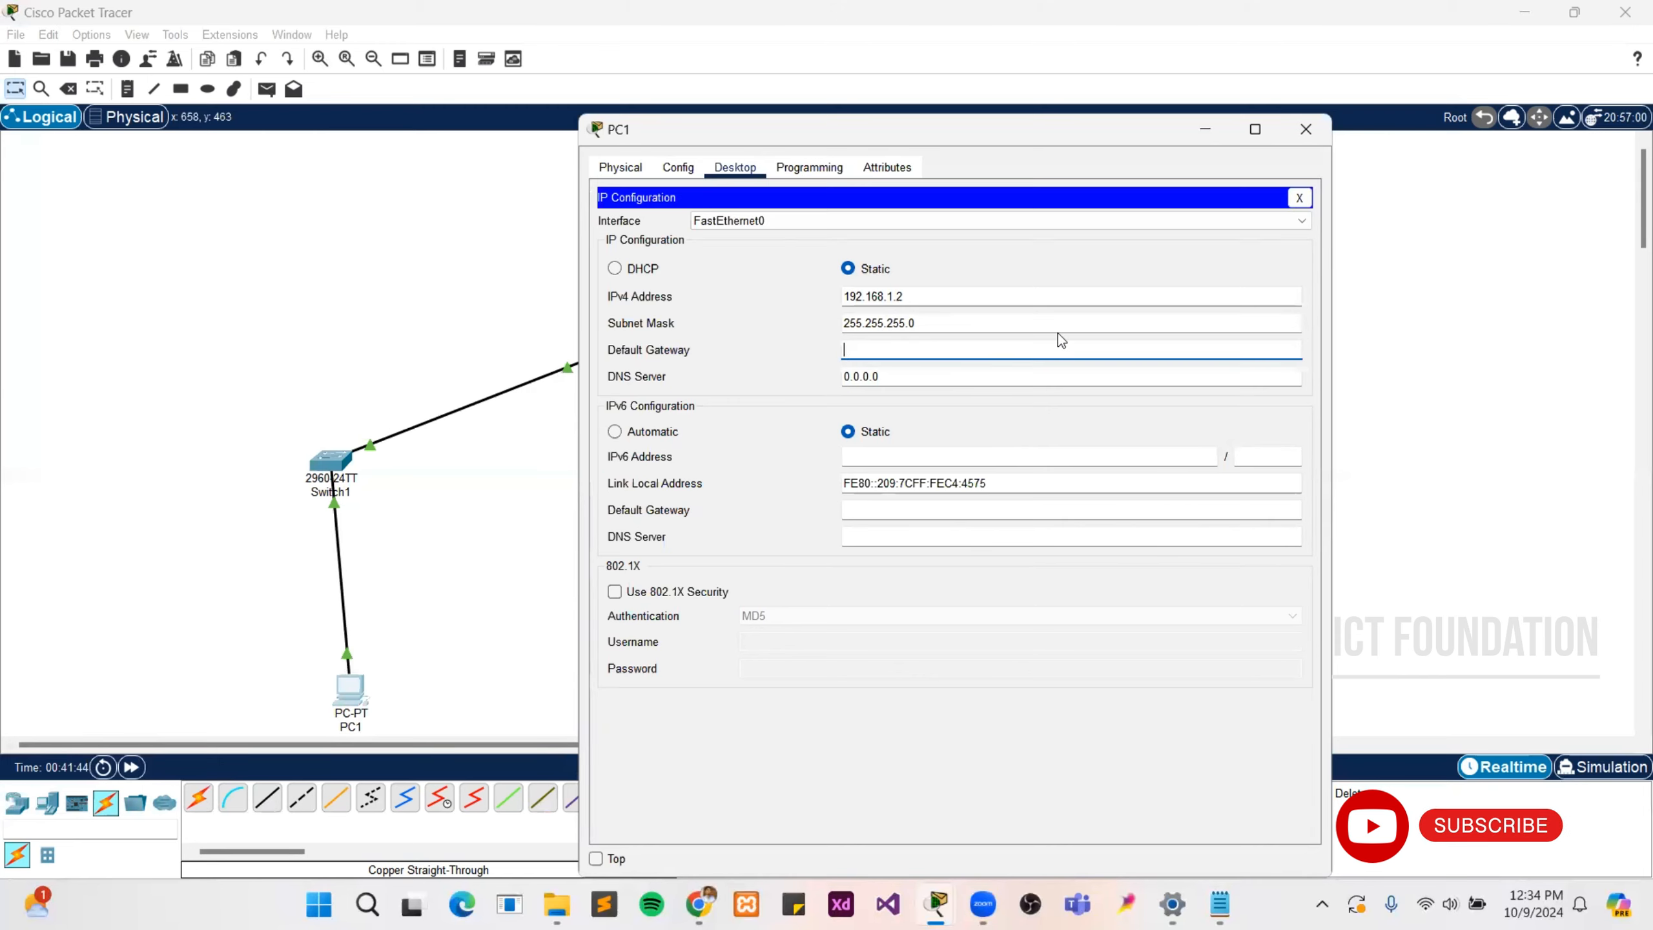
{"action": "type", "text": "192.168.1.1"}
{"action": "left_click", "coordinate": [1305, 131]}
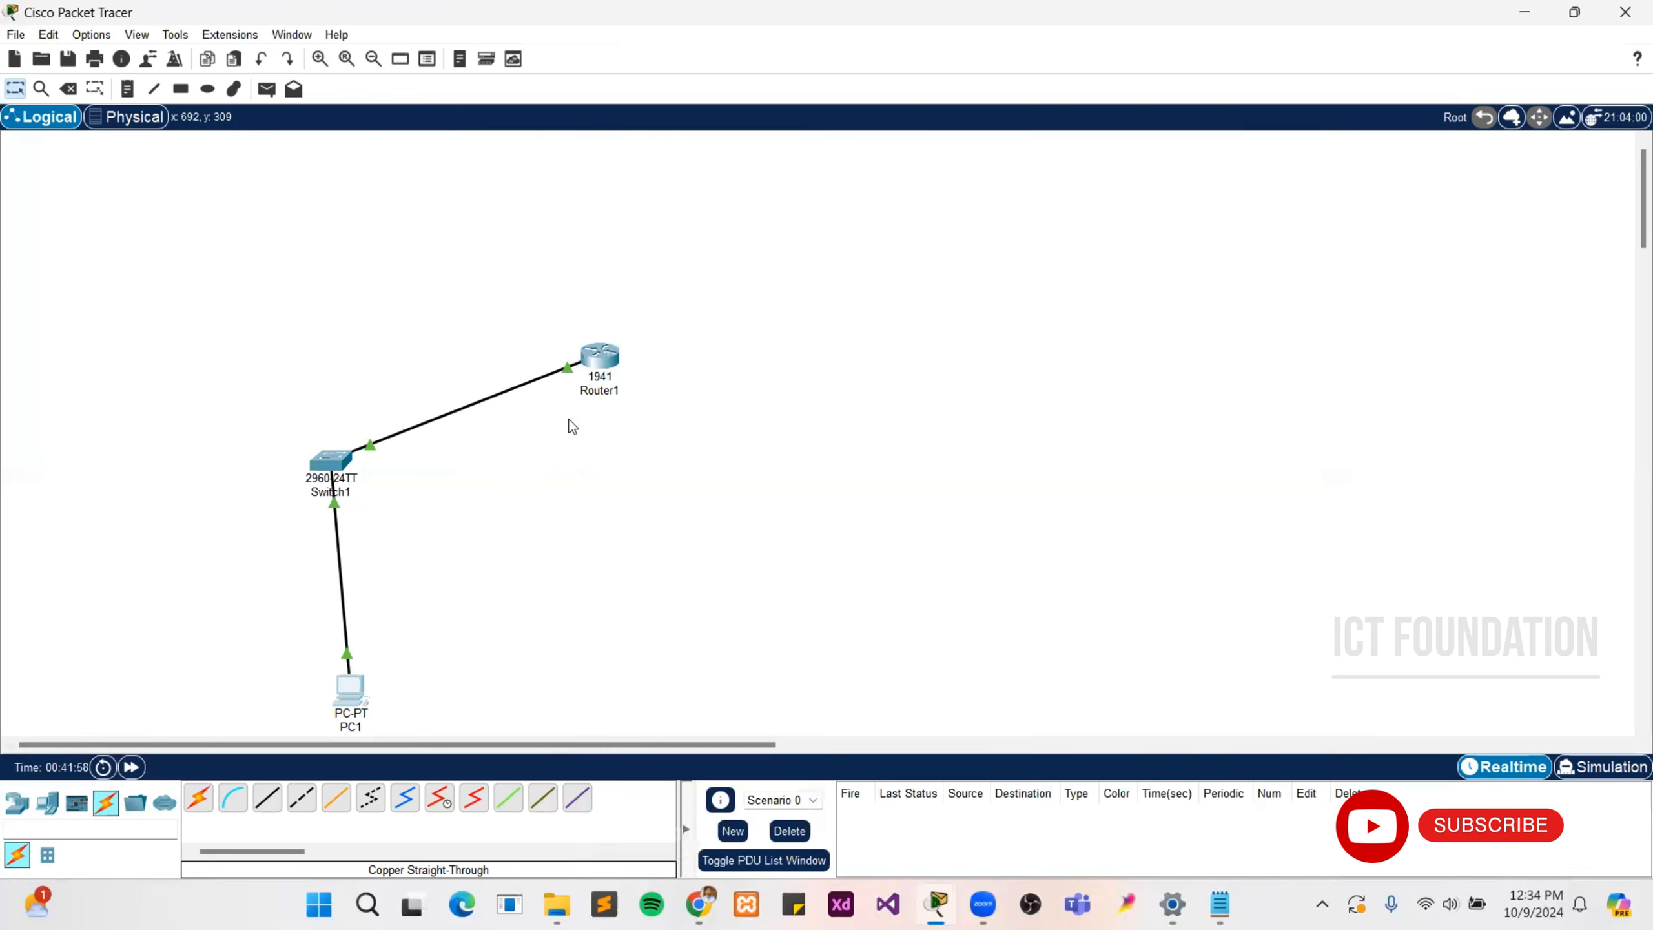
Open the 1941 router's IOS command-line interface and bring up a fresh prompt
{"action": "left_click", "coordinate": [599, 366]}
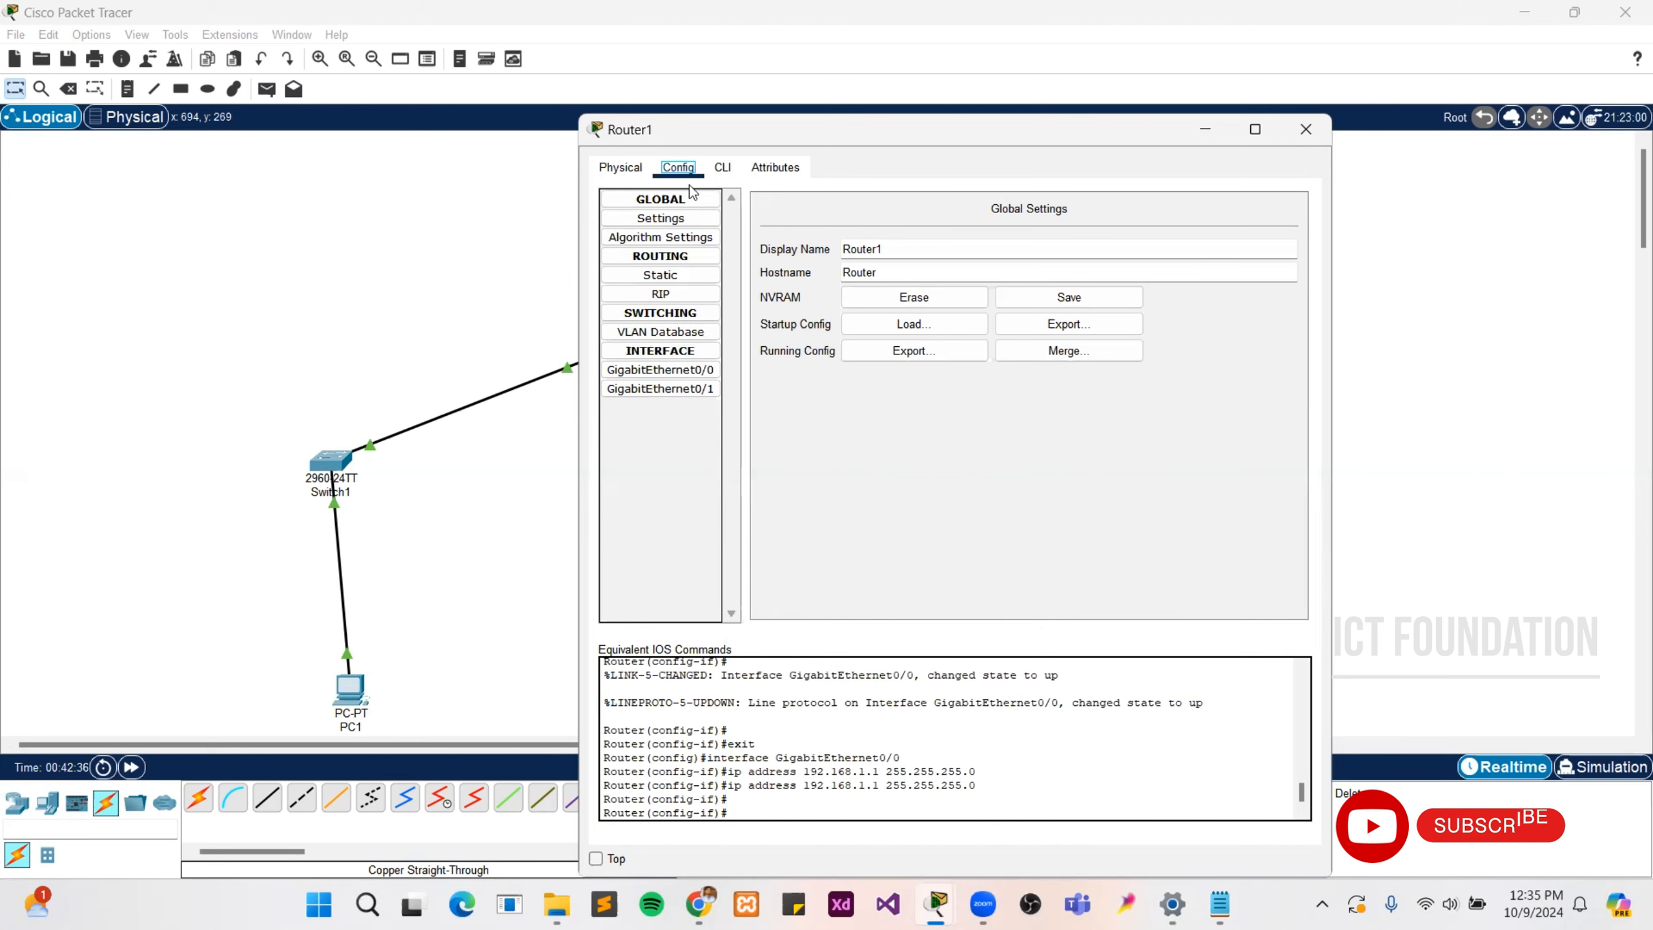
{"action": "left_click", "coordinate": [723, 167]}
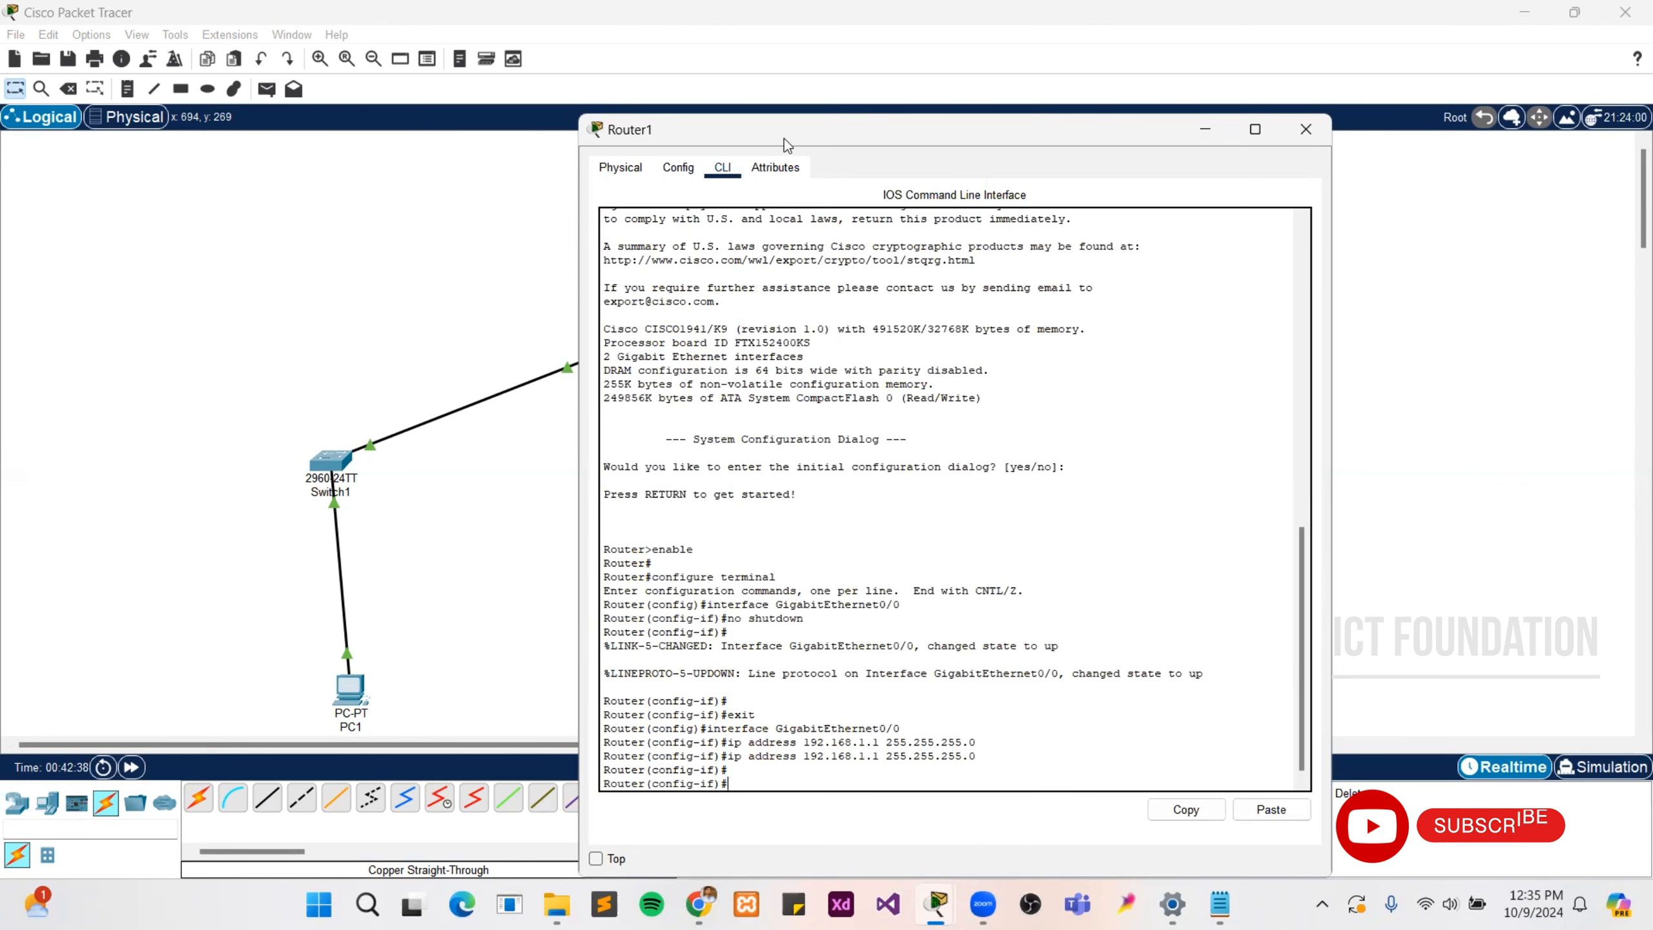
{"action": "left_click_drag", "start_coordinate": [681, 138], "coordinate": [626, 90]}
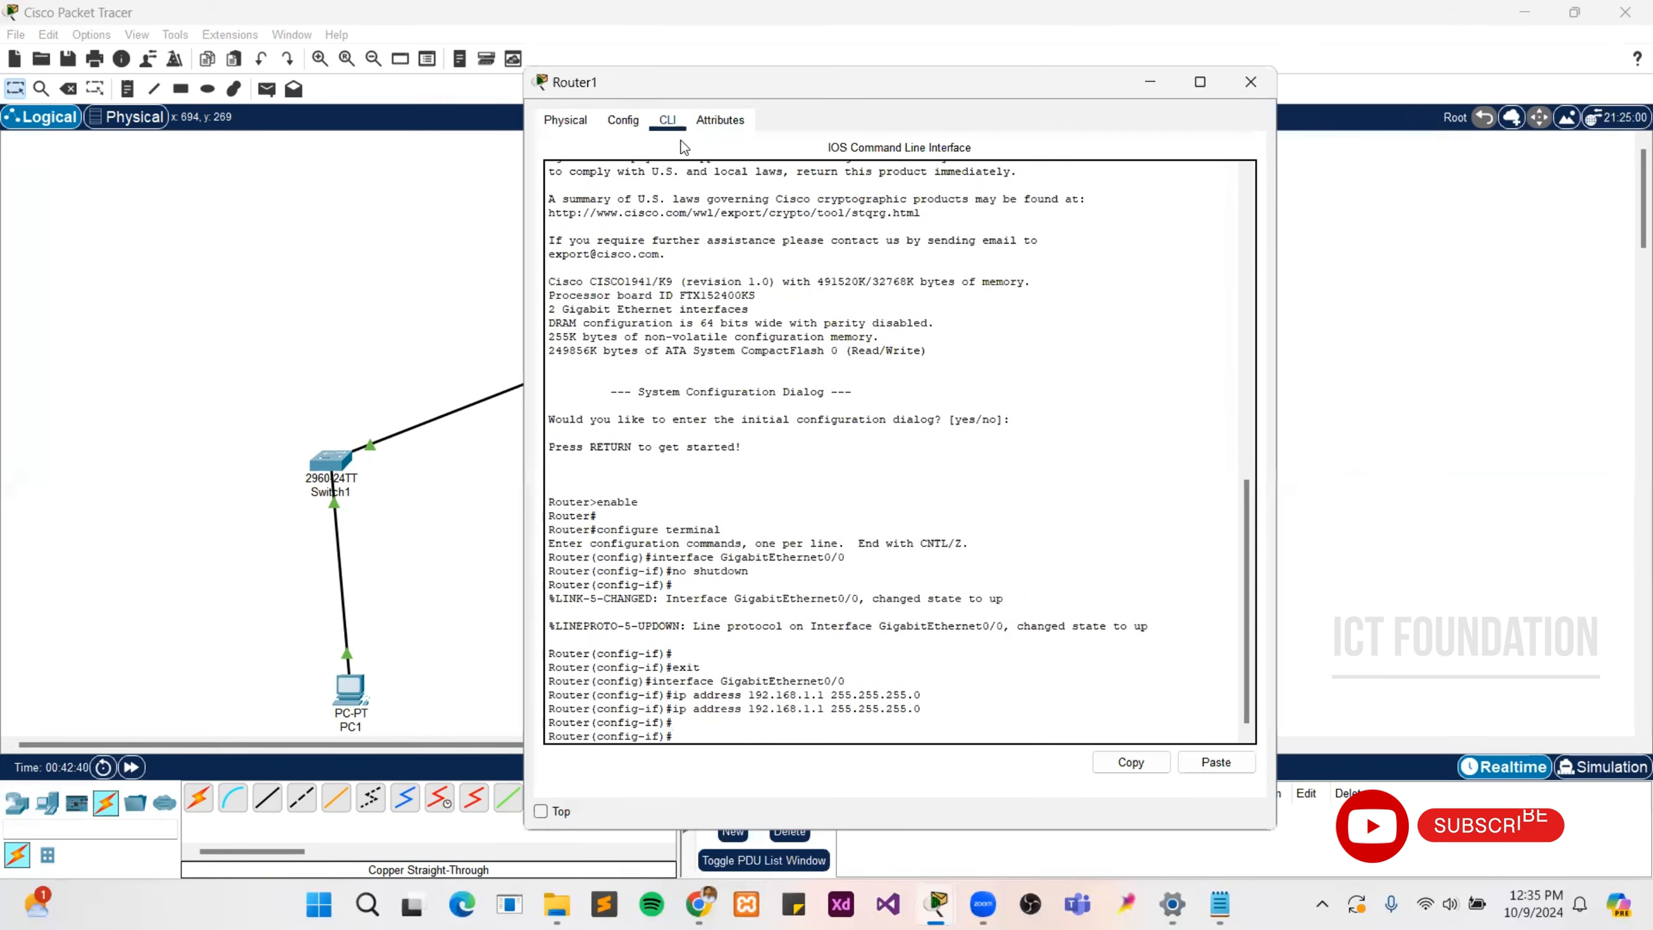
{"action": "scroll", "coordinate": [825, 298], "scroll_direction": "down", "scroll_amount": 1}
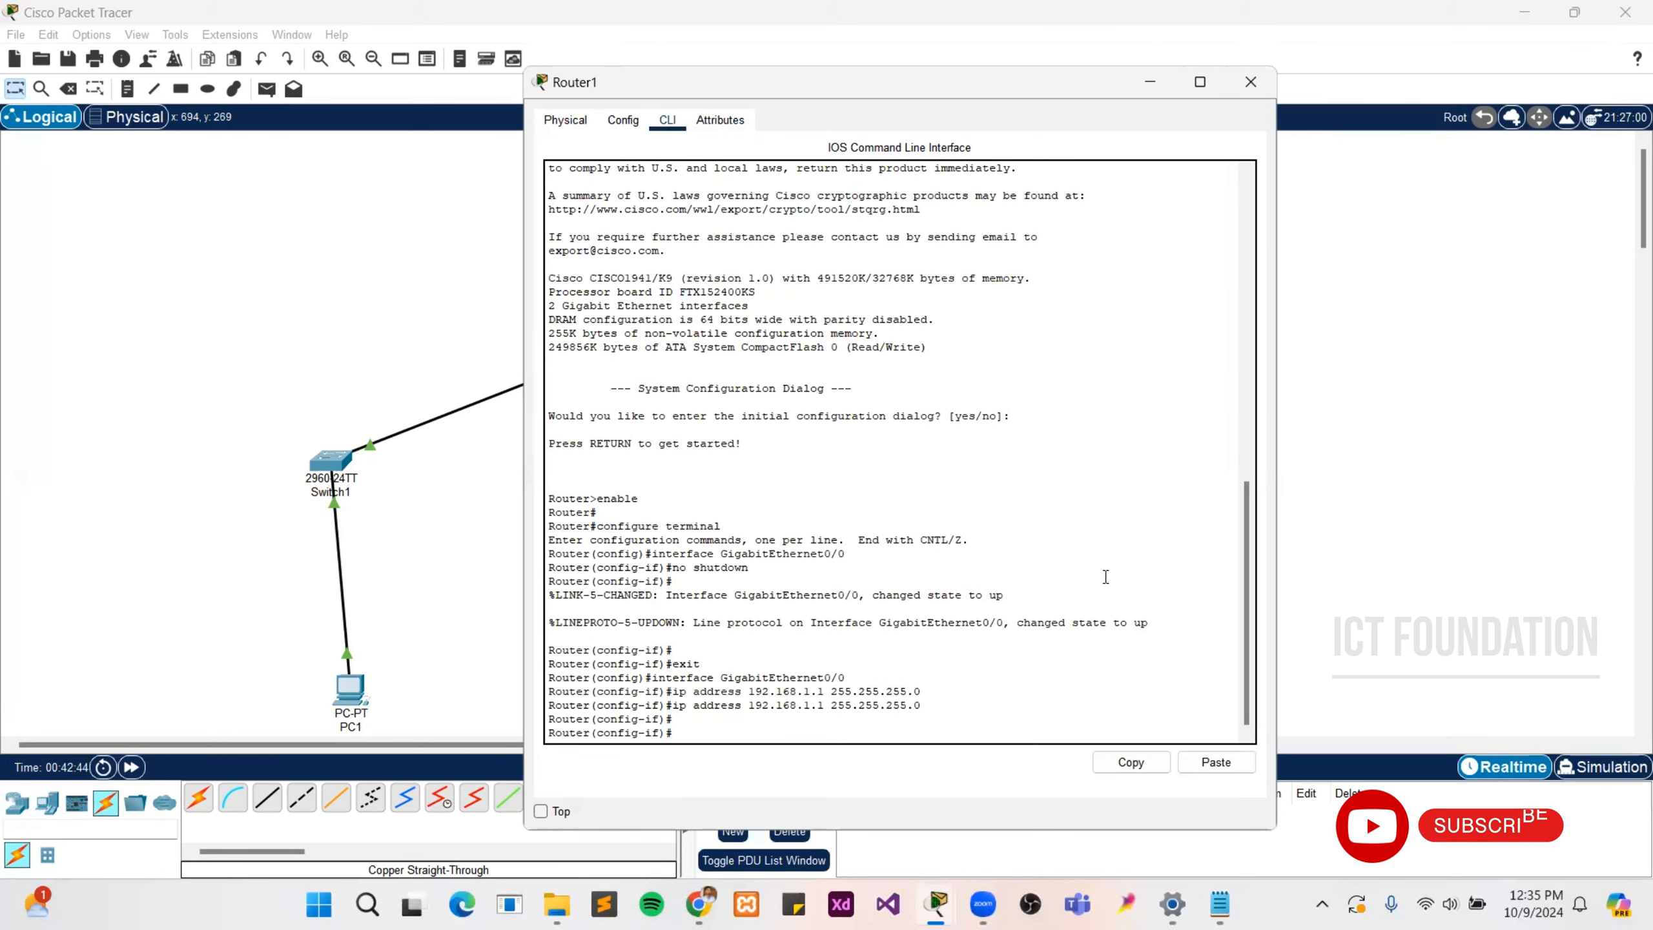
{"action": "key", "text": "Return"}
{"action": "key", "text": "Return"}
{"action": "key", "text": "Return"}
{"action": "key", "text": "Return"}
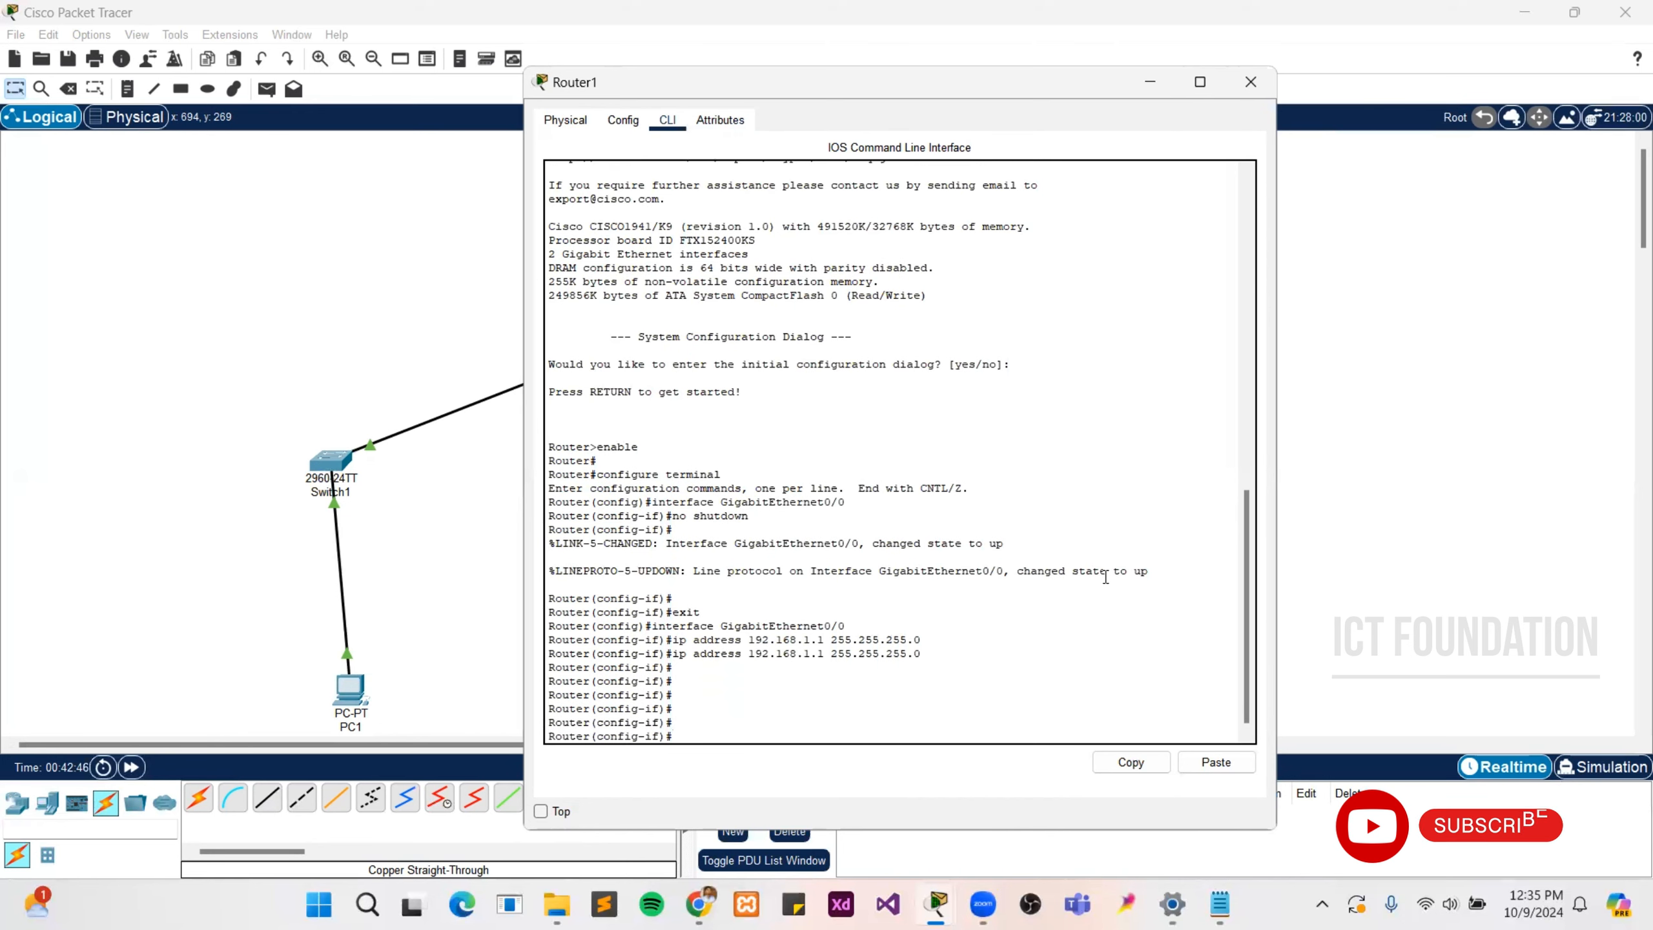
Exit the GigabitEthernet0/0 interface configuration mode to return to the router's global configuration mode
{"action": "type", "text": "exit"}
{"action": "key", "text": "Return"}
{"action": "key", "text": "Return"}
{"action": "key", "text": "Return"}
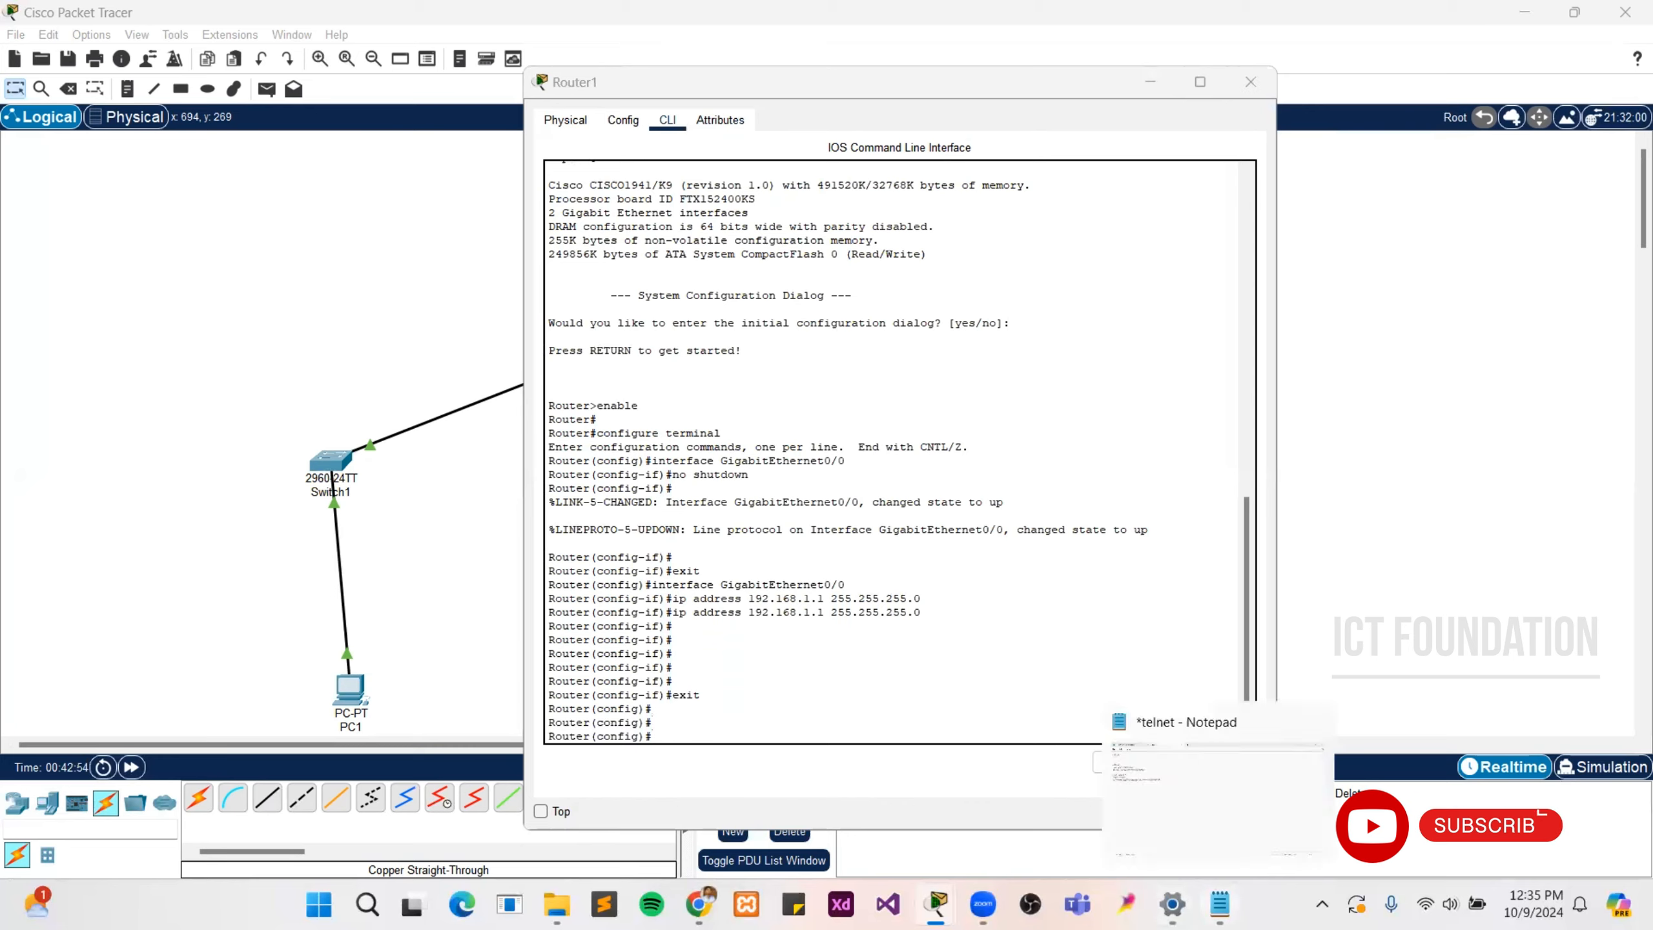
Switch to the telnet notes in Notepad and review the enable, configure terminal and enable password commands at a larger text size
{"action": "left_click", "coordinate": [1219, 904]}
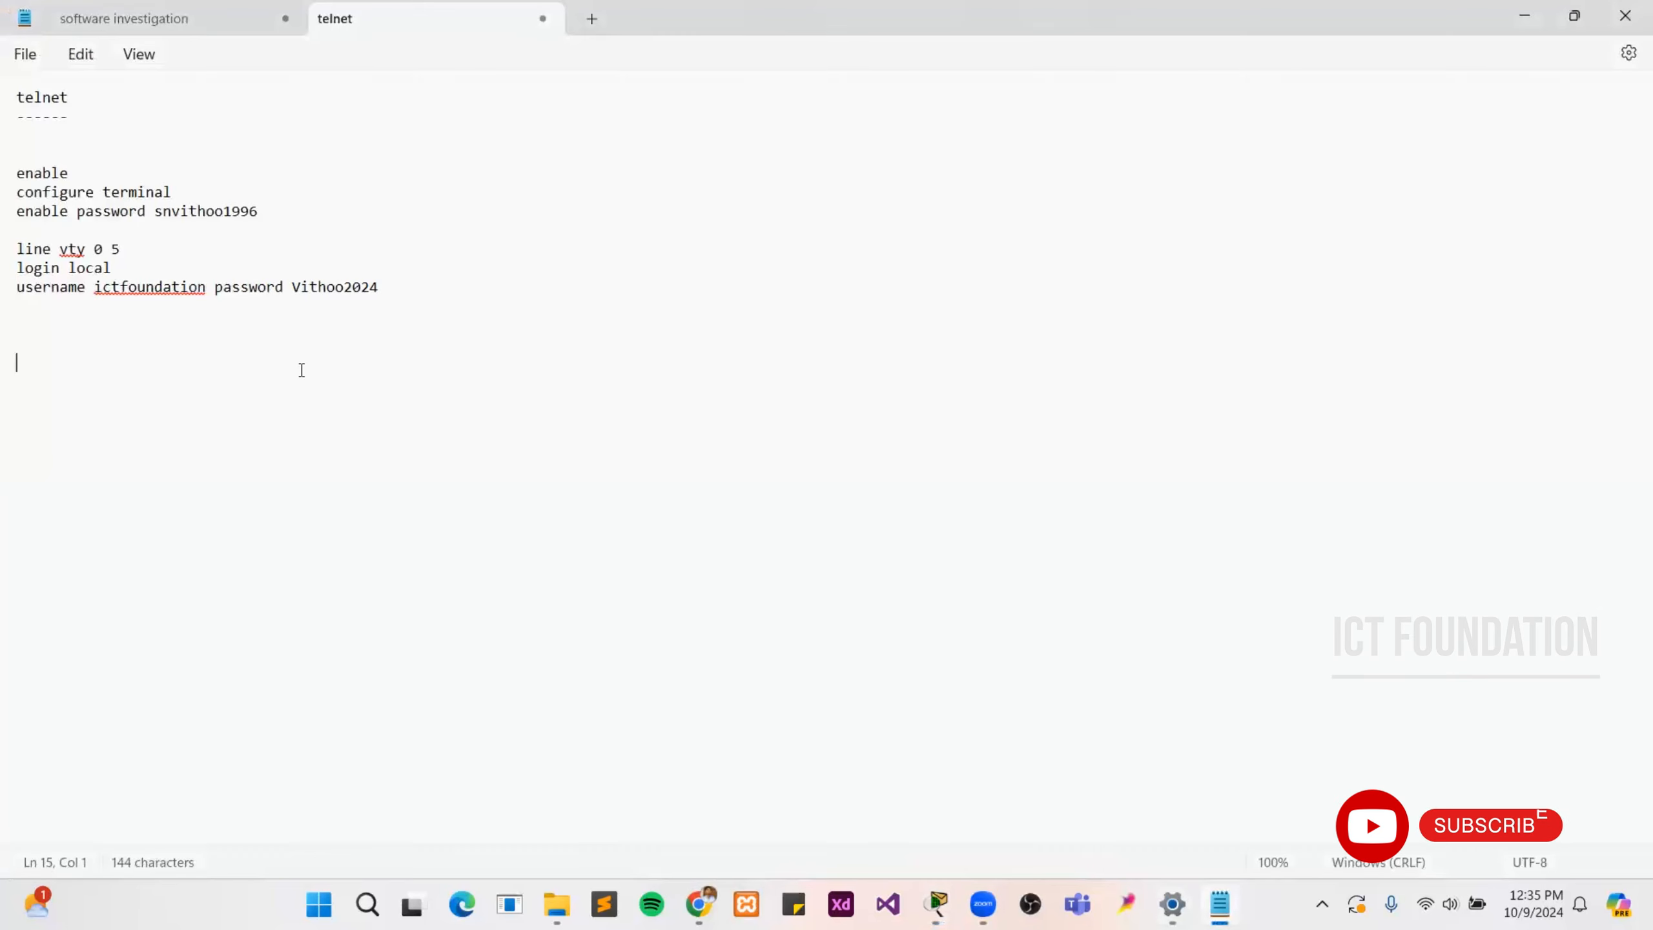
{"action": "scroll", "coordinate": [303, 370], "scroll_direction": "up", "scroll_amount": 9, "text": "ctrl"}
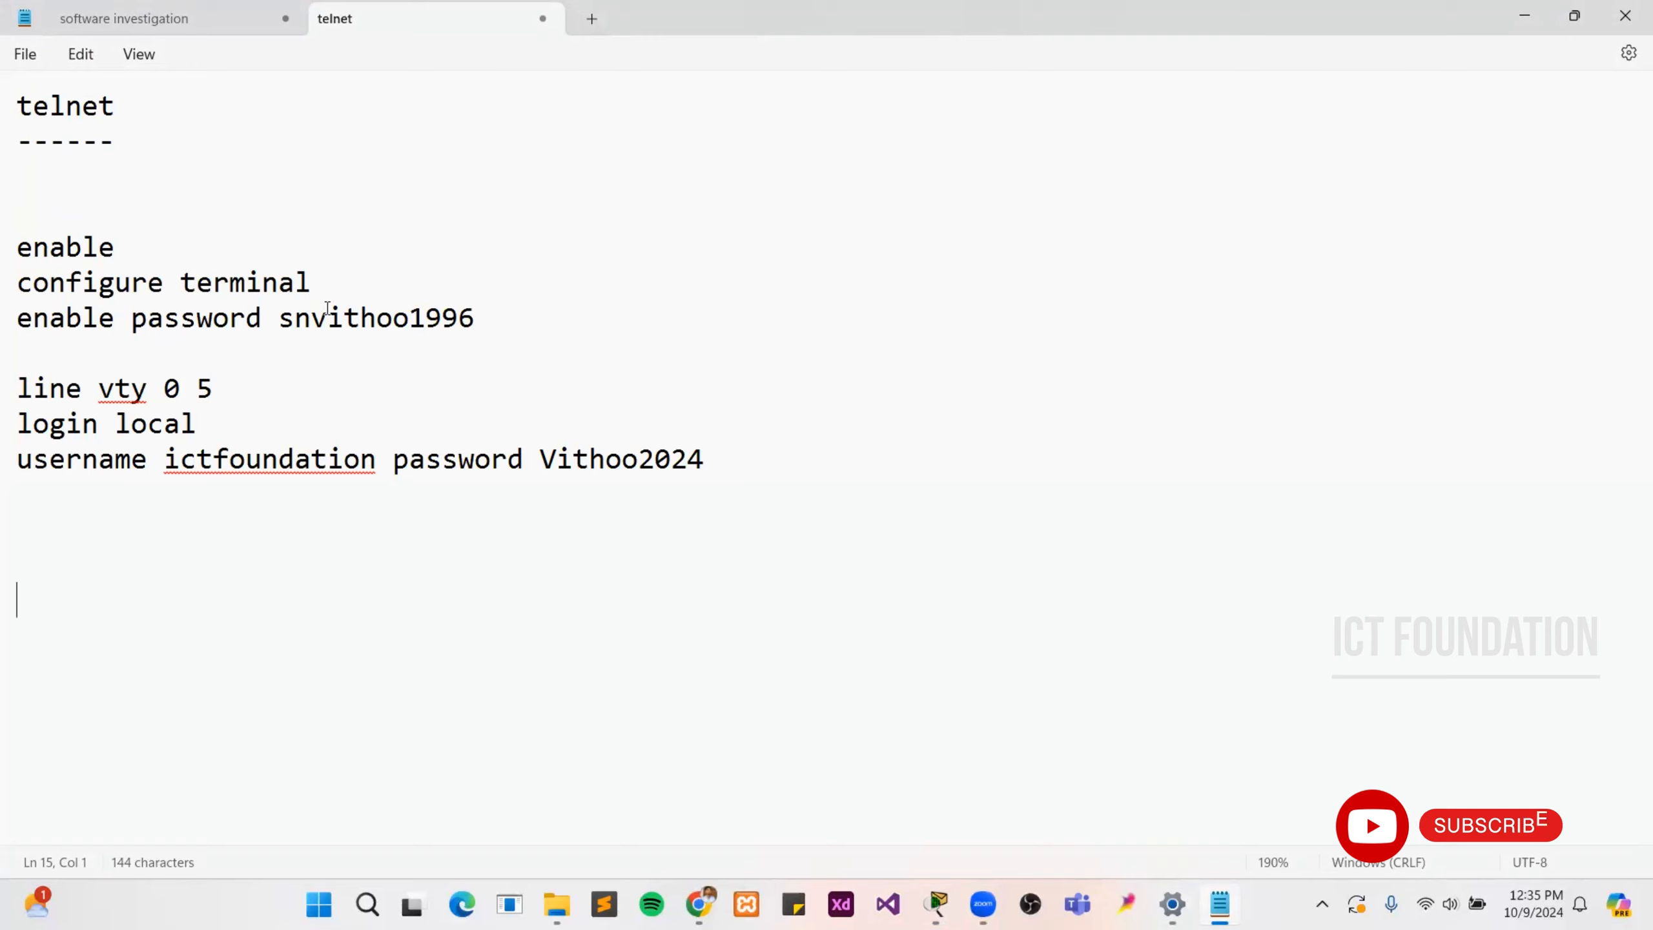
{"action": "left_click_drag", "start_coordinate": [116, 248], "coordinate": [32, 248]}
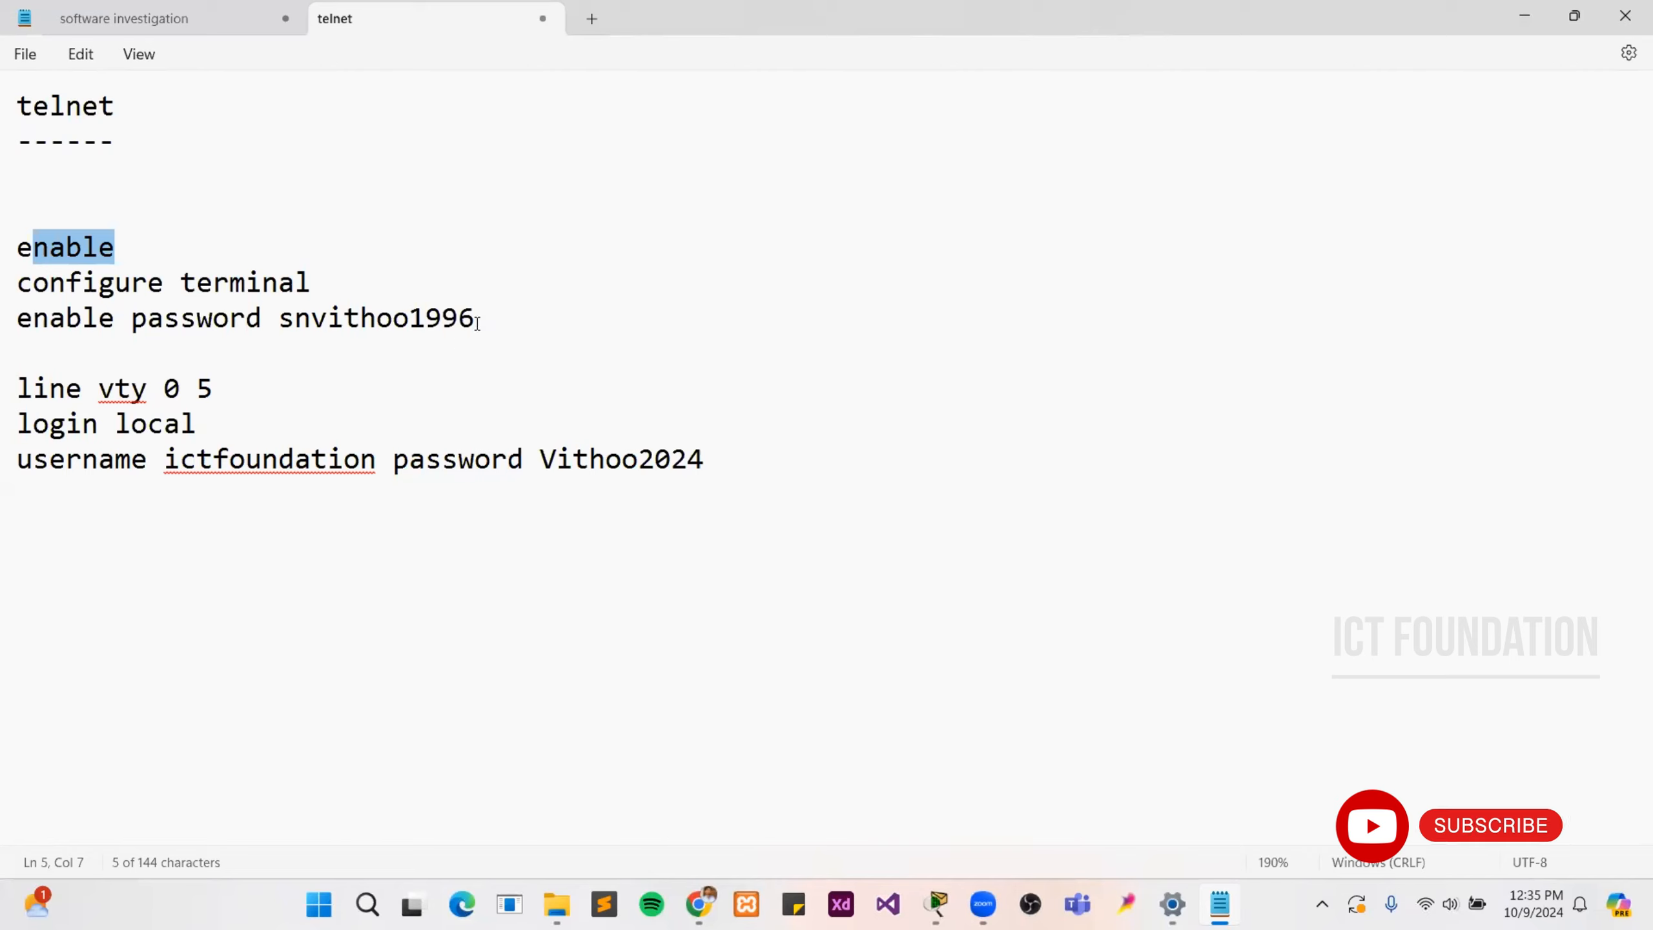
{"action": "left_click_drag", "start_coordinate": [477, 324], "coordinate": [293, 339]}
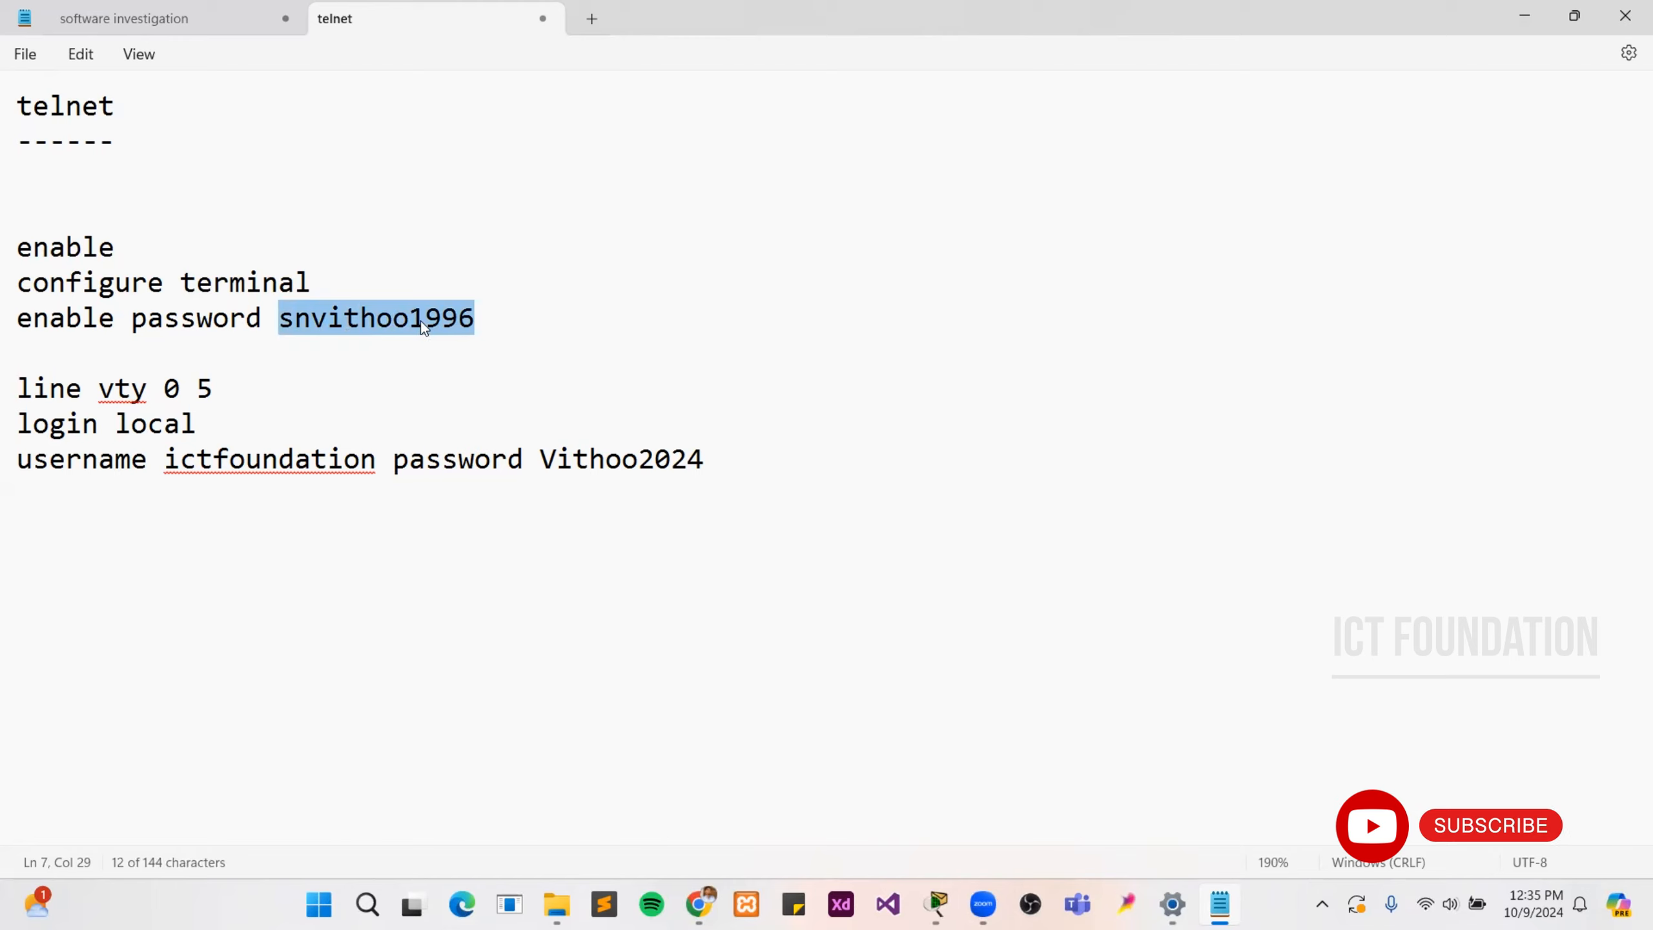
{"action": "left_click", "coordinate": [457, 332]}
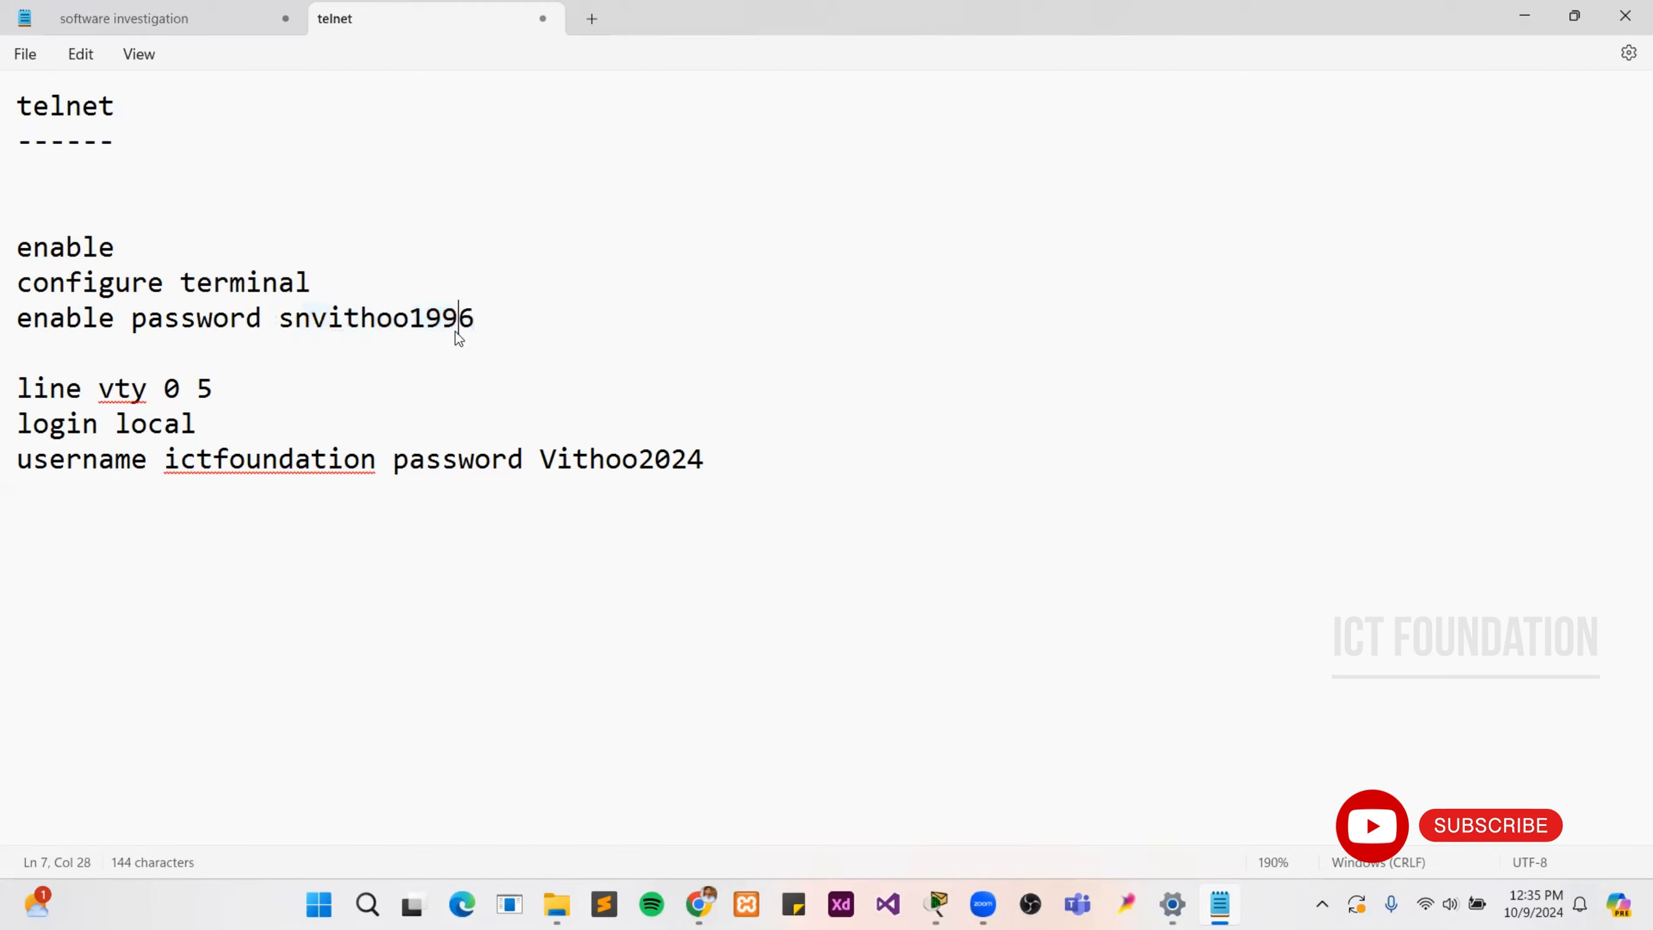